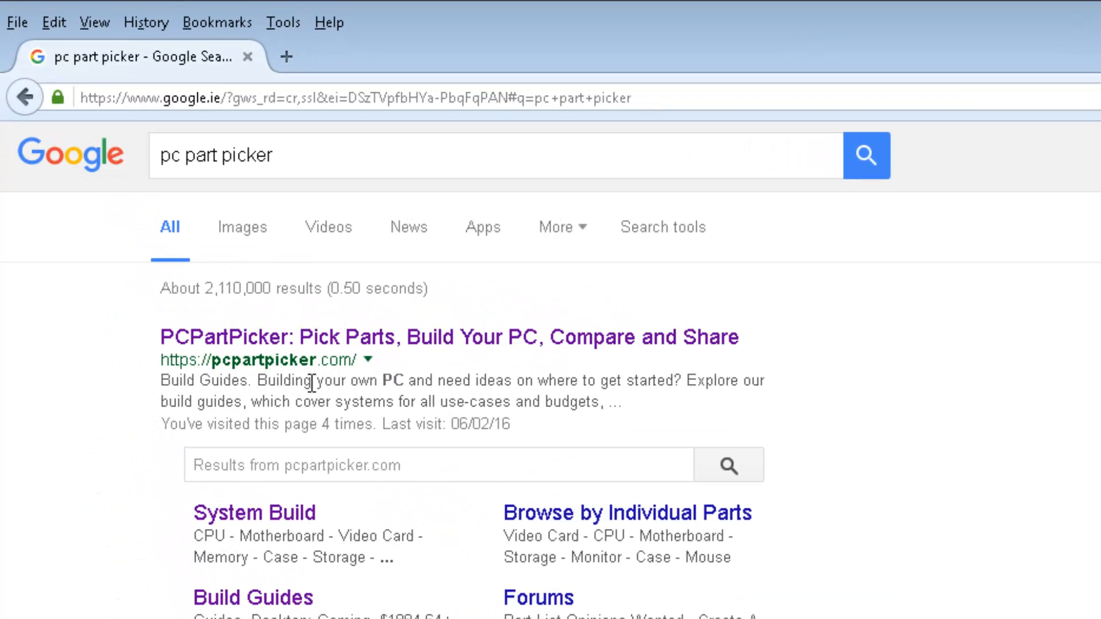
Open the PCPartPicker website from the search results
{"action": "left_click", "coordinate": [340, 342]}
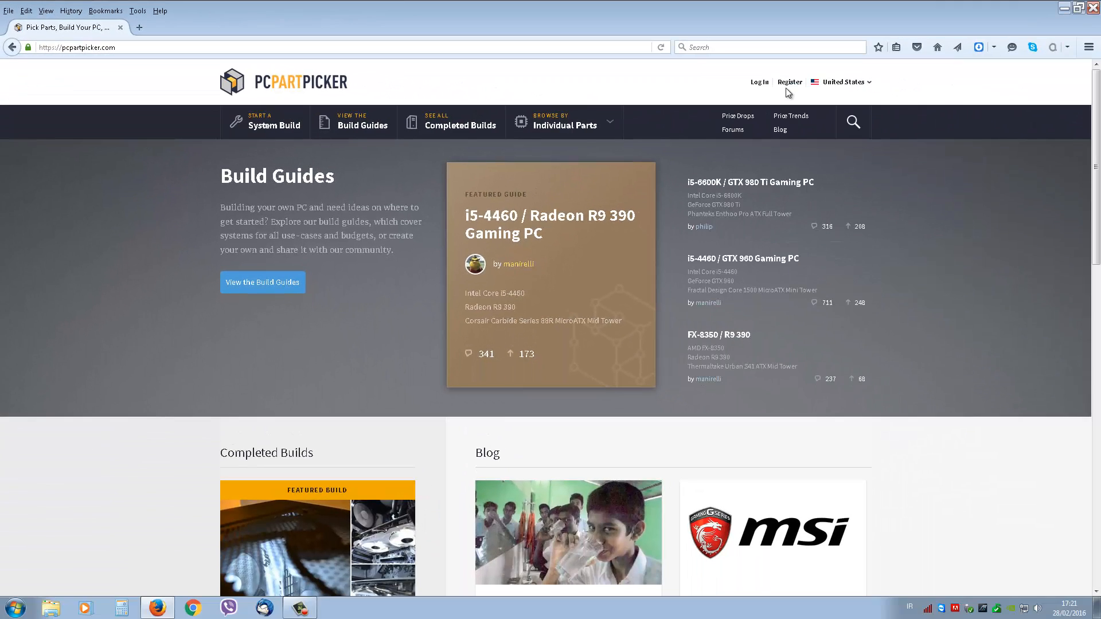
{"action": "left_click", "coordinate": [788, 83]}
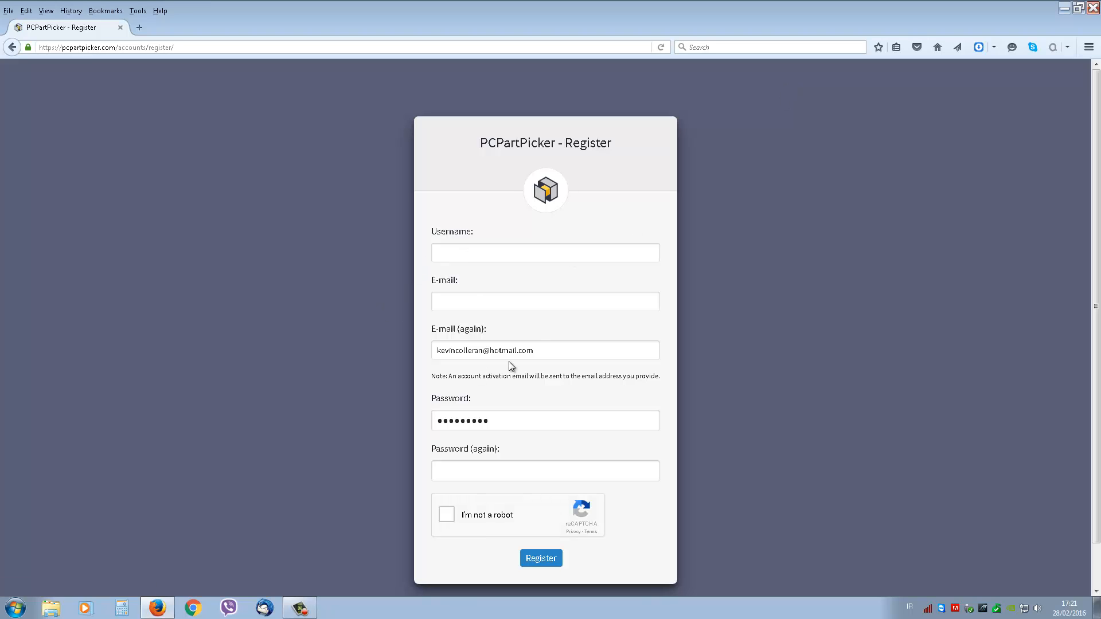
{"action": "triple_click", "coordinate": [437, 350]}
{"action": "key", "text": "BackSpace"}
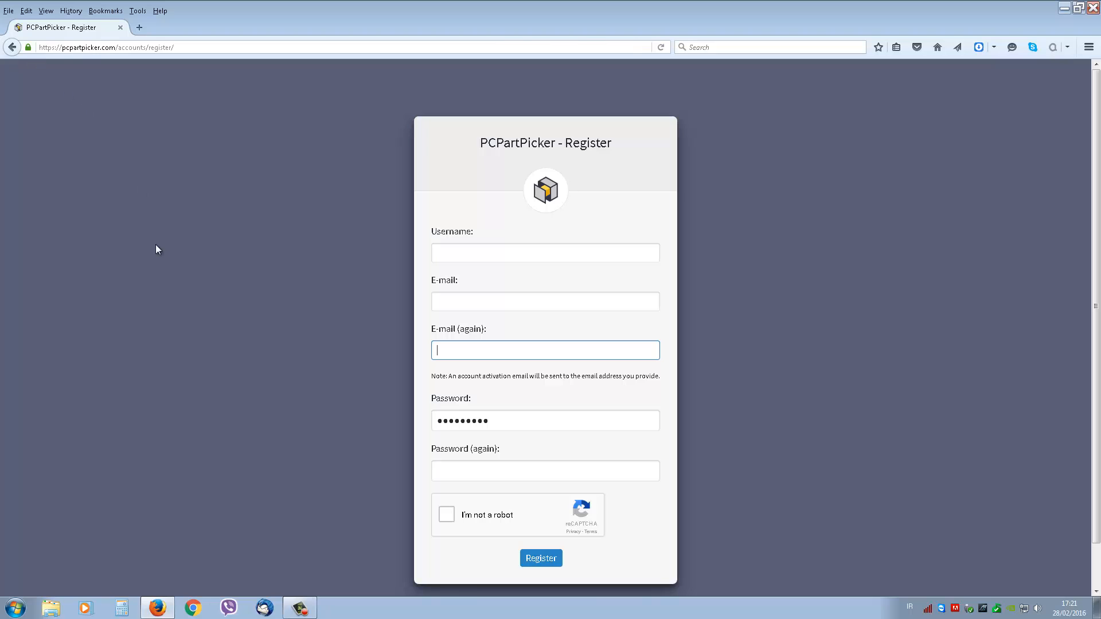
{"action": "left_click", "coordinate": [12, 49]}
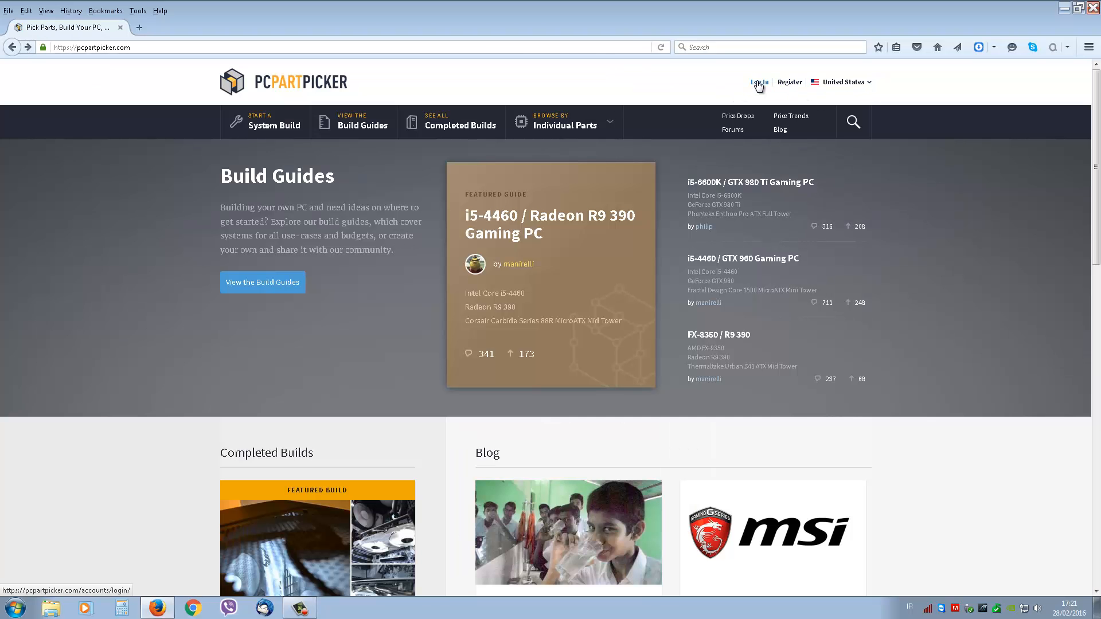
Log in to the existing PCPartPicker account with the prefilled username and password
{"action": "left_click", "coordinate": [759, 83]}
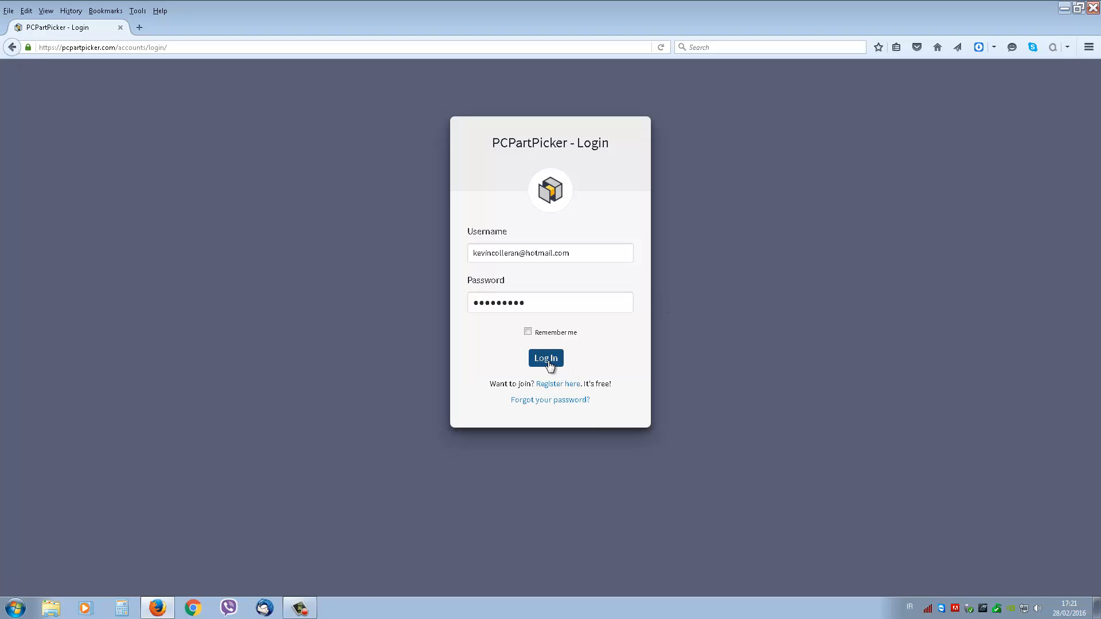
{"action": "left_click", "coordinate": [547, 360]}
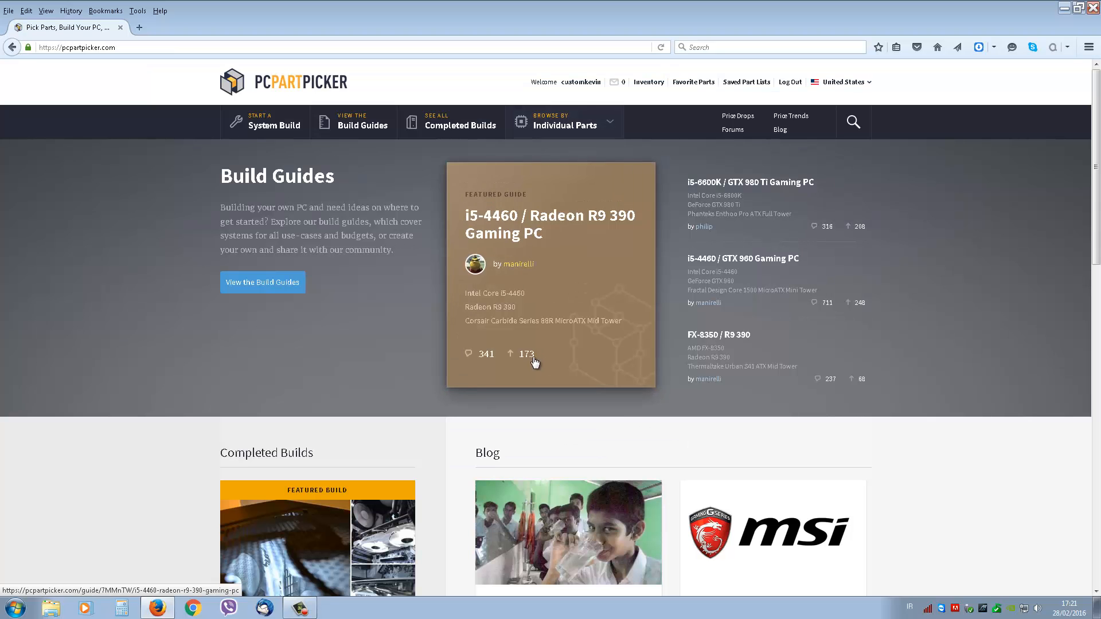
Start a system build and open the CPU selection for its part list
{"action": "left_click", "coordinate": [264, 129]}
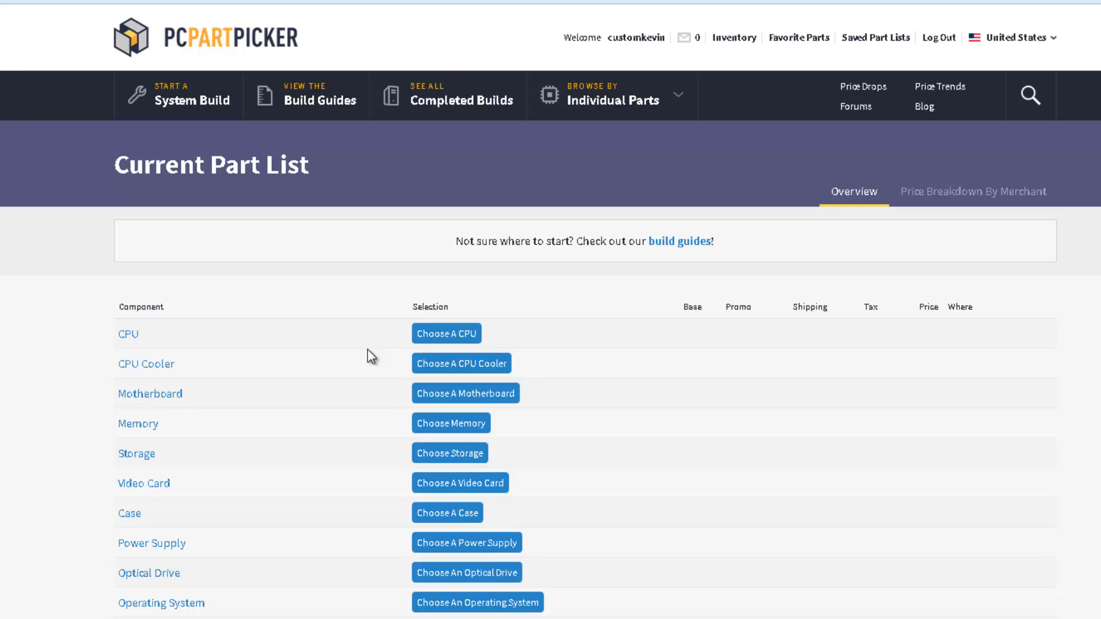
{"action": "left_click", "coordinate": [454, 340]}
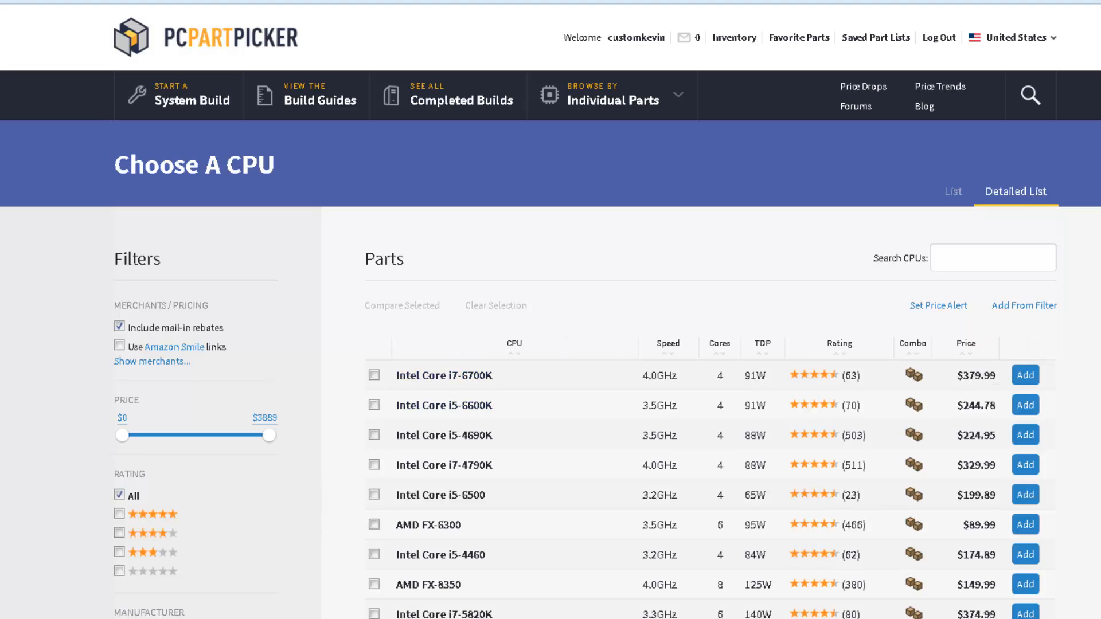
Examine the available CPU filters, expanding the Family filter to look through all of its options
{"action": "scroll", "coordinate": [306, 501], "scroll_direction": "down", "scroll_amount": 3}
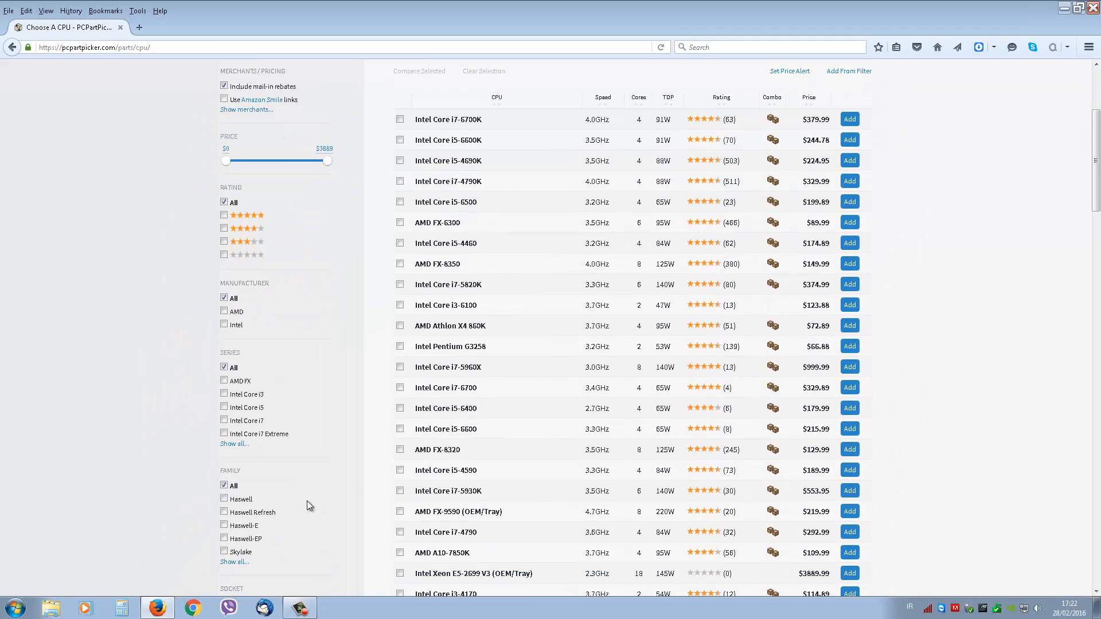
{"action": "scroll", "coordinate": [307, 502], "scroll_direction": "down", "scroll_amount": 3}
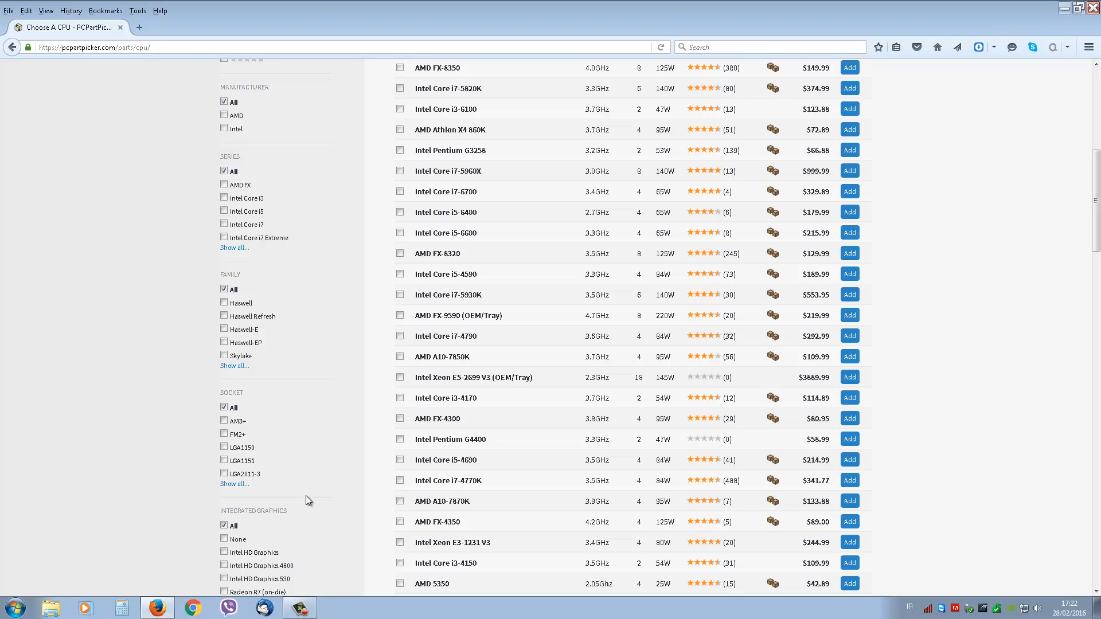
{"action": "scroll", "coordinate": [306, 401], "scroll_direction": "down", "scroll_amount": 3}
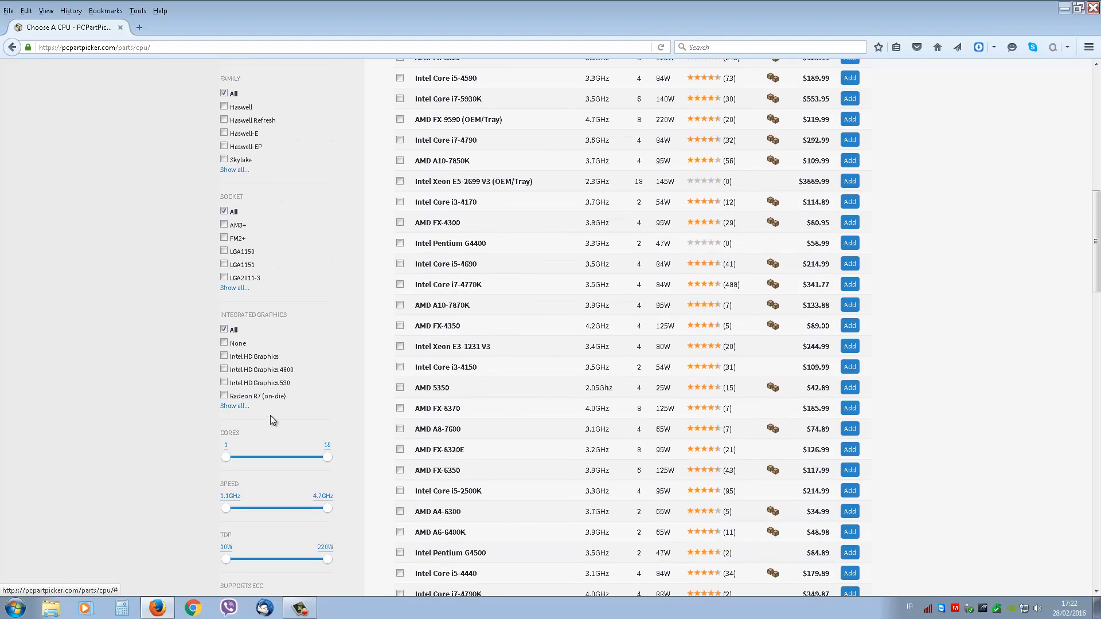
{"action": "scroll", "coordinate": [270, 415], "scroll_direction": "up", "scroll_amount": 10}
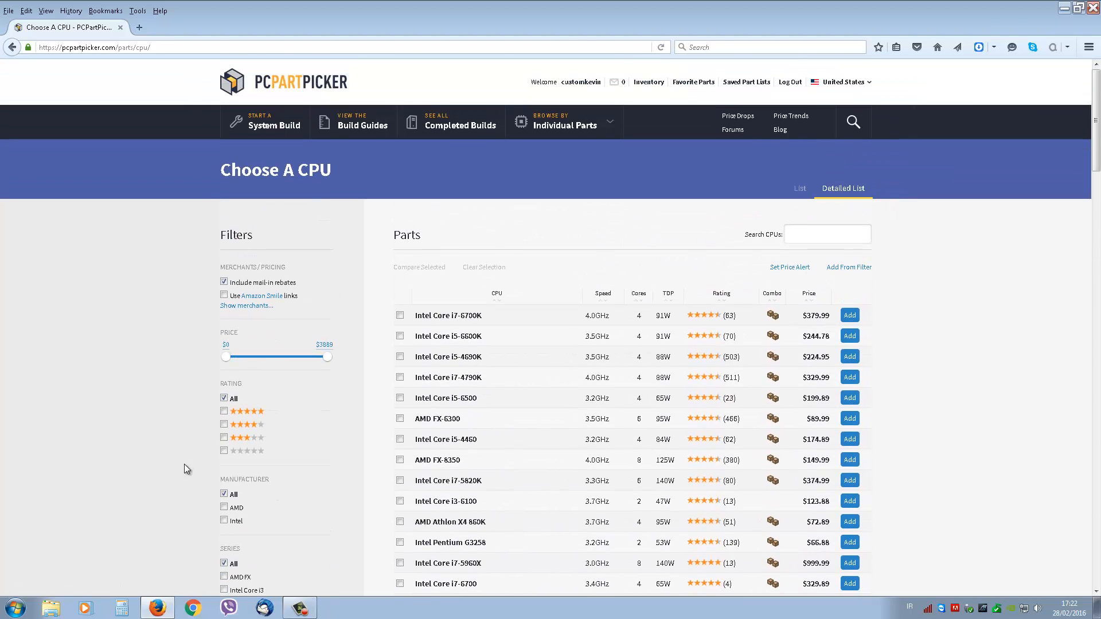
{"action": "scroll", "coordinate": [189, 461], "scroll_direction": "down", "scroll_amount": 8}
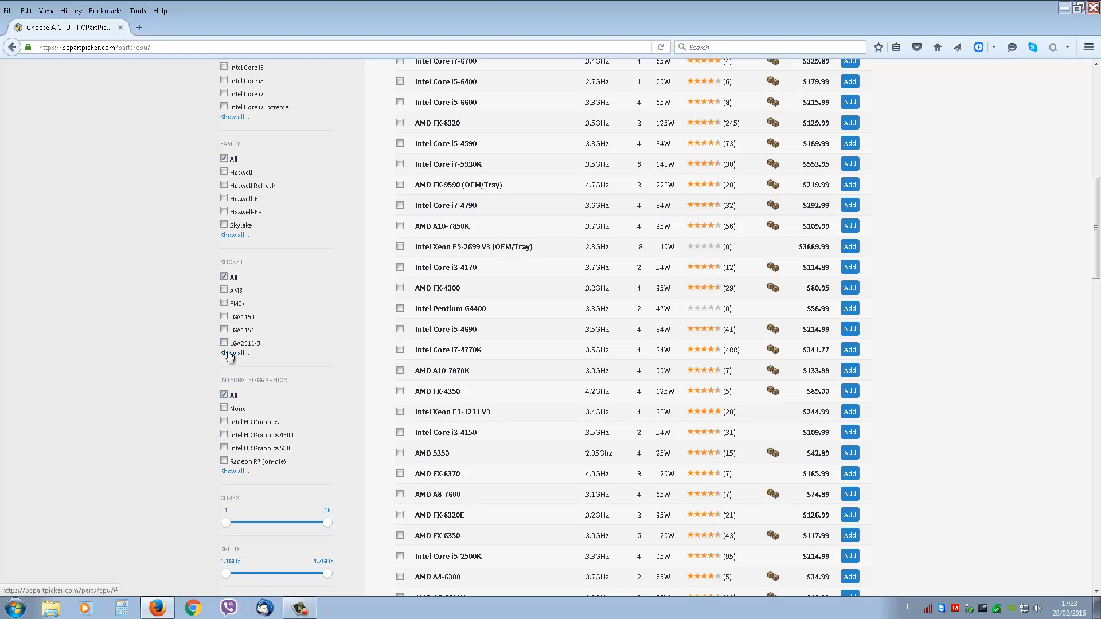
{"action": "left_click", "coordinate": [233, 236]}
{"action": "scroll", "coordinate": [250, 511], "scroll_direction": "down", "scroll_amount": 10}
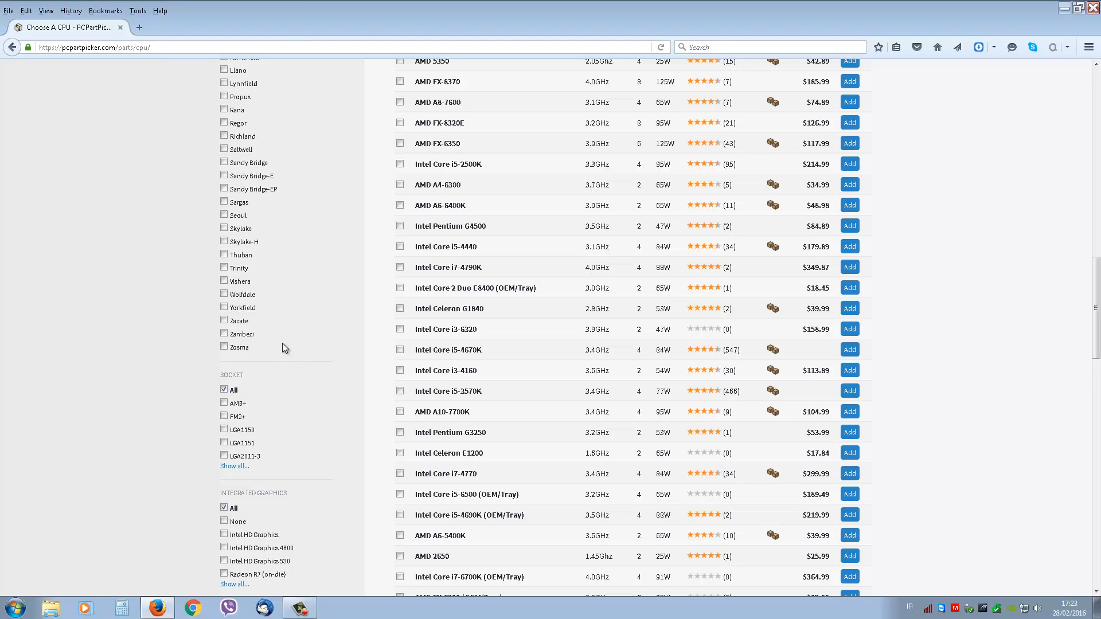
{"action": "scroll", "coordinate": [278, 341], "scroll_direction": "up", "scroll_amount": 5}
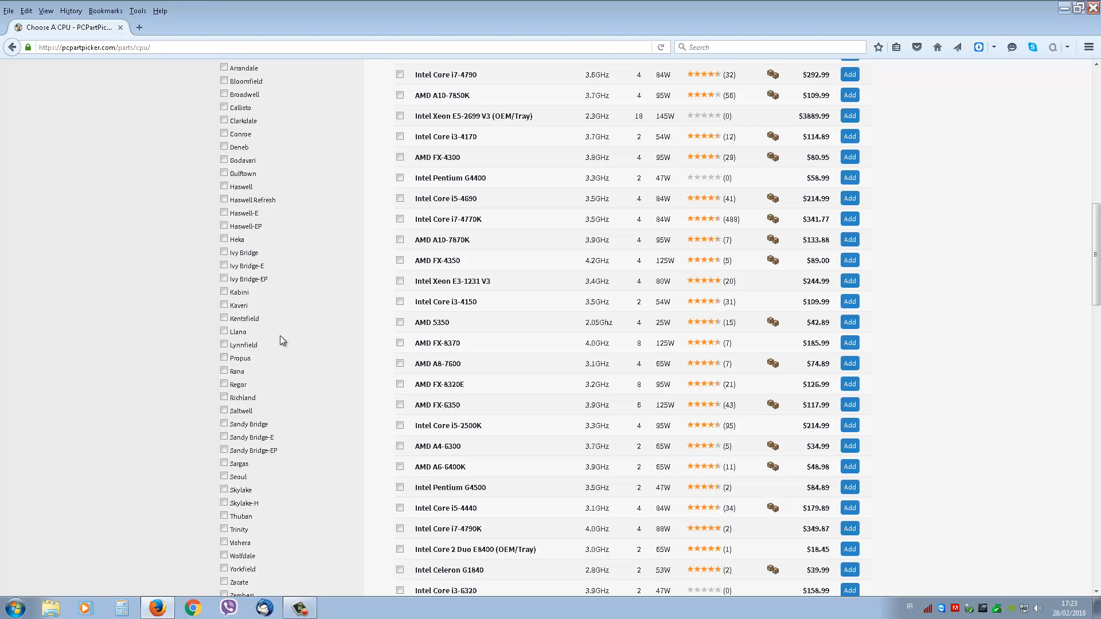
{"action": "scroll", "coordinate": [279, 341], "scroll_direction": "up", "scroll_amount": 4}
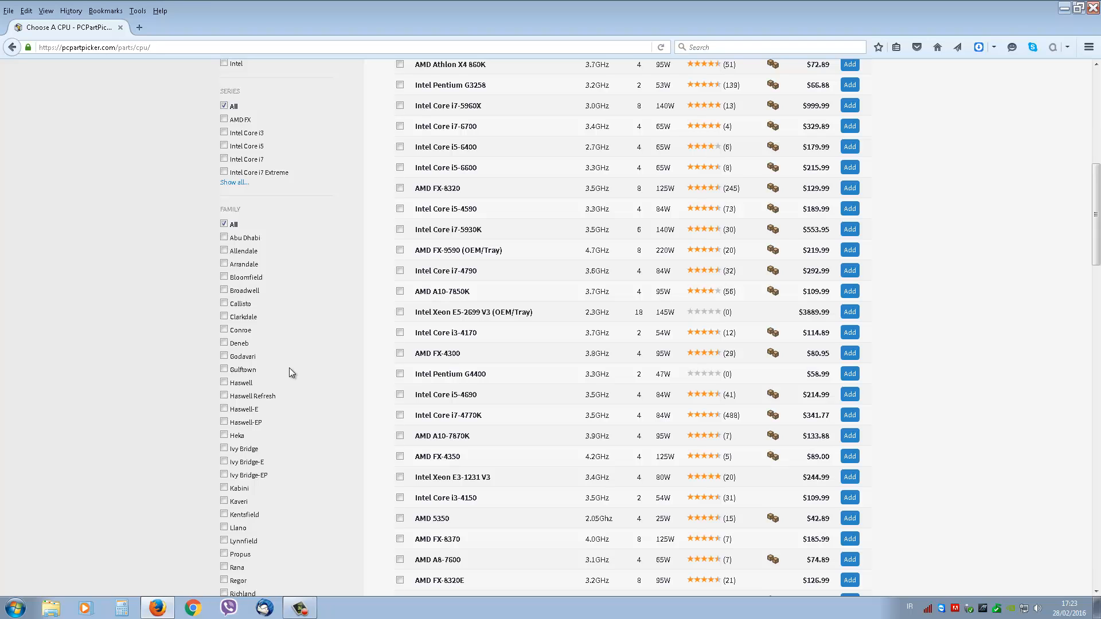
{"action": "scroll", "coordinate": [286, 436], "scroll_direction": "down", "scroll_amount": 10}
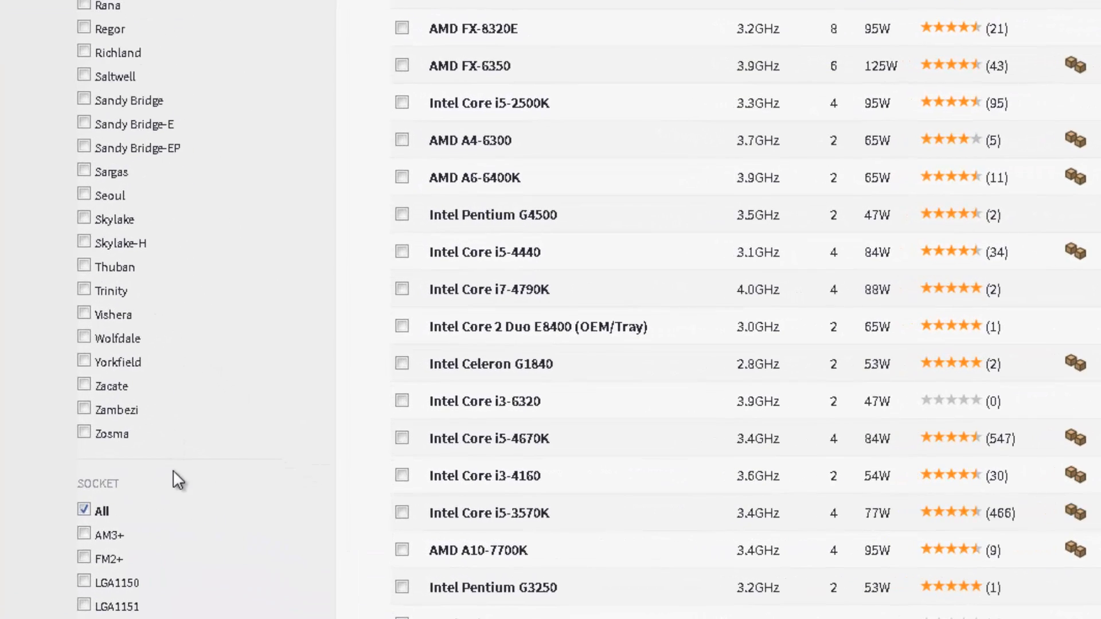
Expand the Series filter to all options and restrict the CPU list to Intel Pentium
{"action": "scroll", "coordinate": [170, 435], "scroll_direction": "up", "scroll_amount": 10}
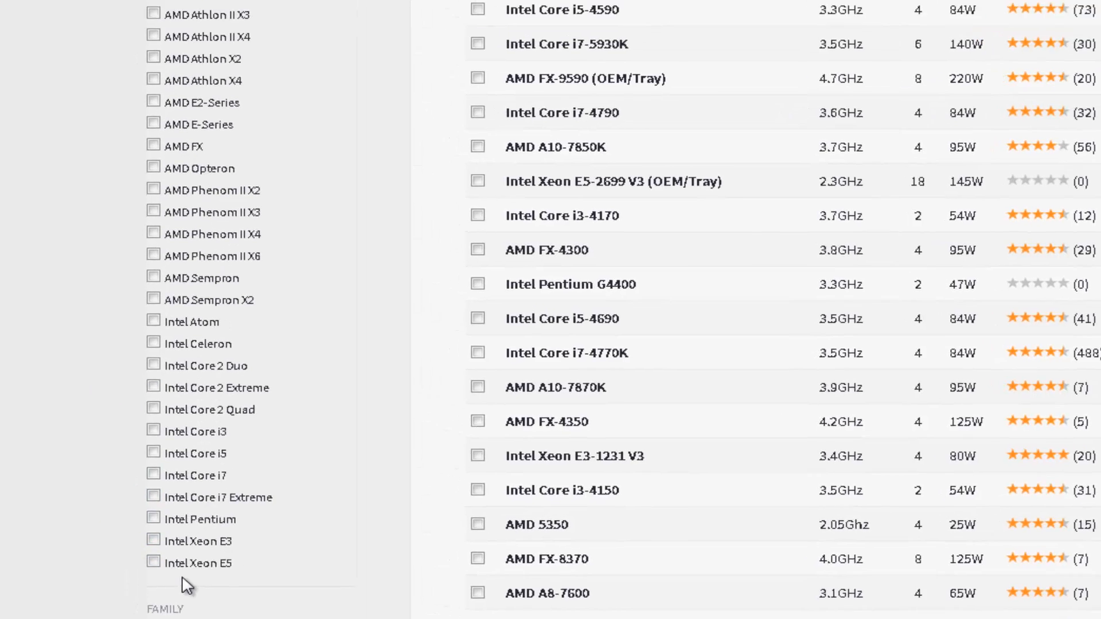
{"action": "left_click", "coordinate": [382, 578]}
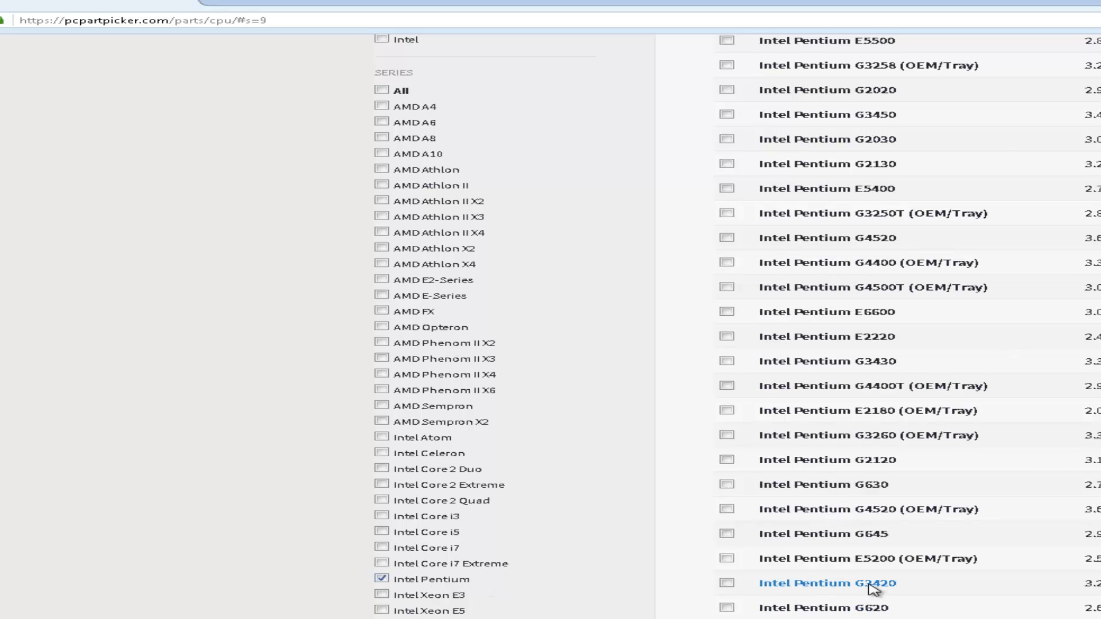
{"action": "scroll", "coordinate": [866, 579], "scroll_direction": "up", "scroll_amount": 5}
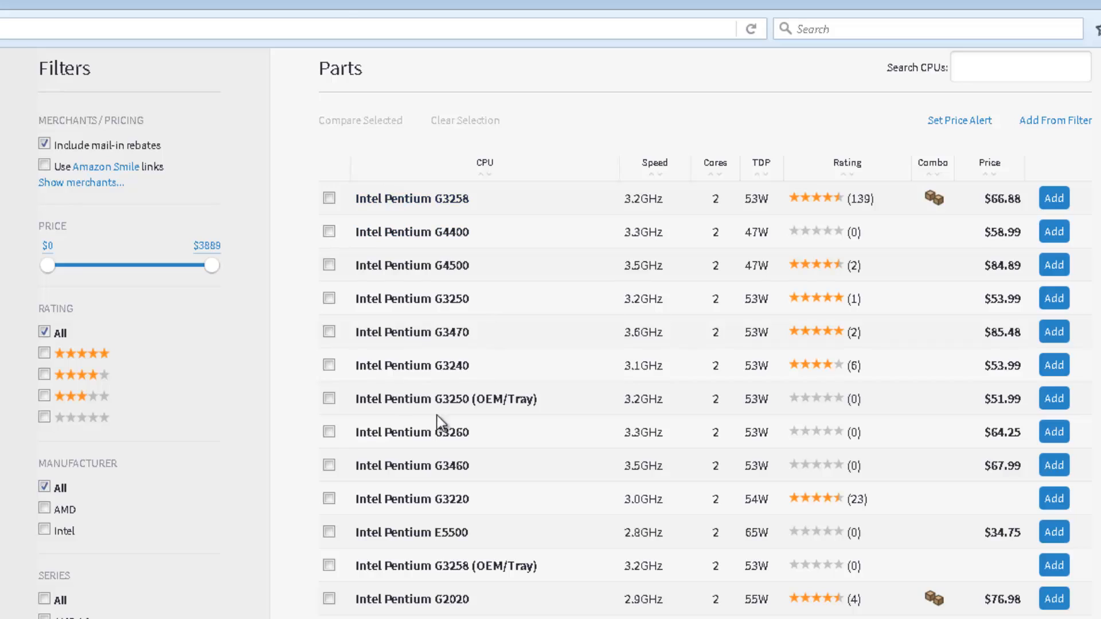
Change the site's country to United Kingdom and check the other countries on offer
{"action": "scroll", "coordinate": [609, 341], "scroll_direction": "up", "scroll_amount": 5}
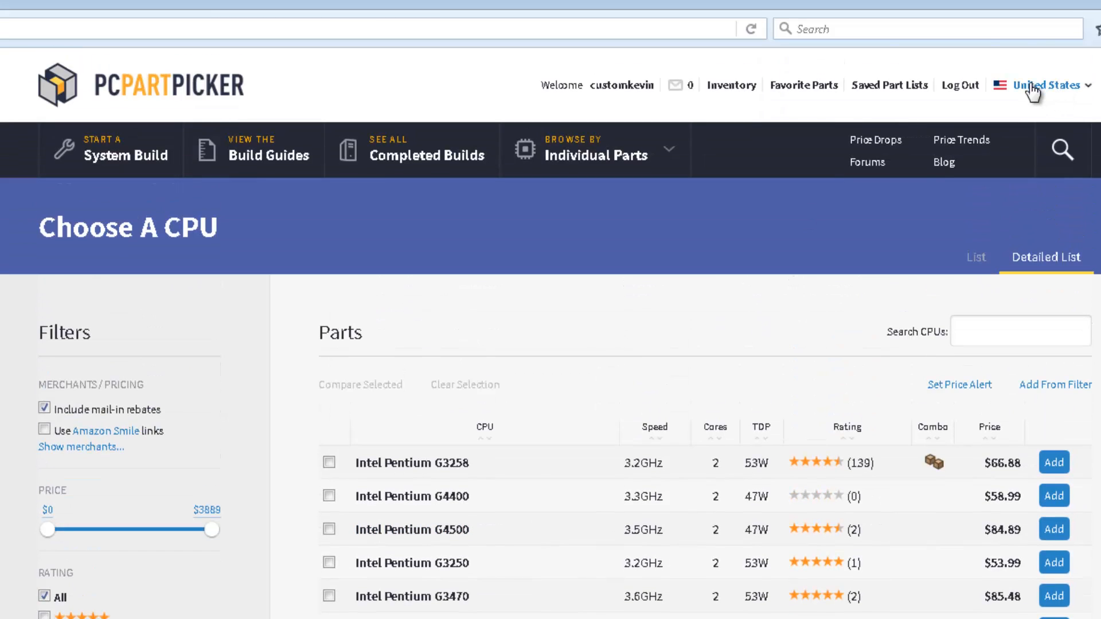
{"action": "left_click", "coordinate": [1086, 86]}
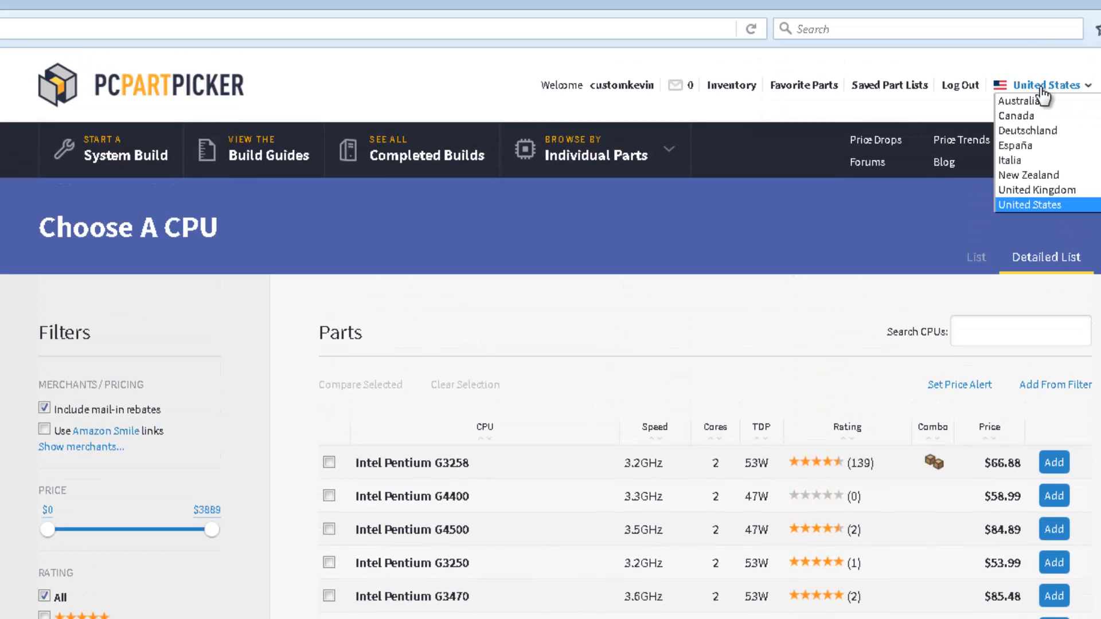
{"action": "left_click", "coordinate": [1038, 190]}
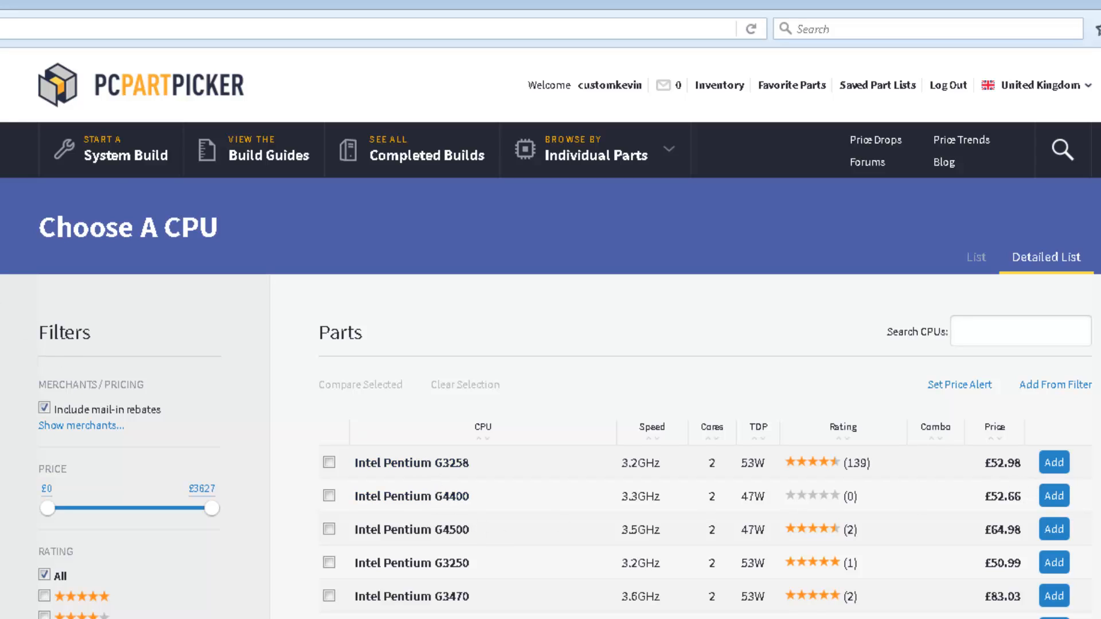
{"action": "left_click", "coordinate": [1055, 85]}
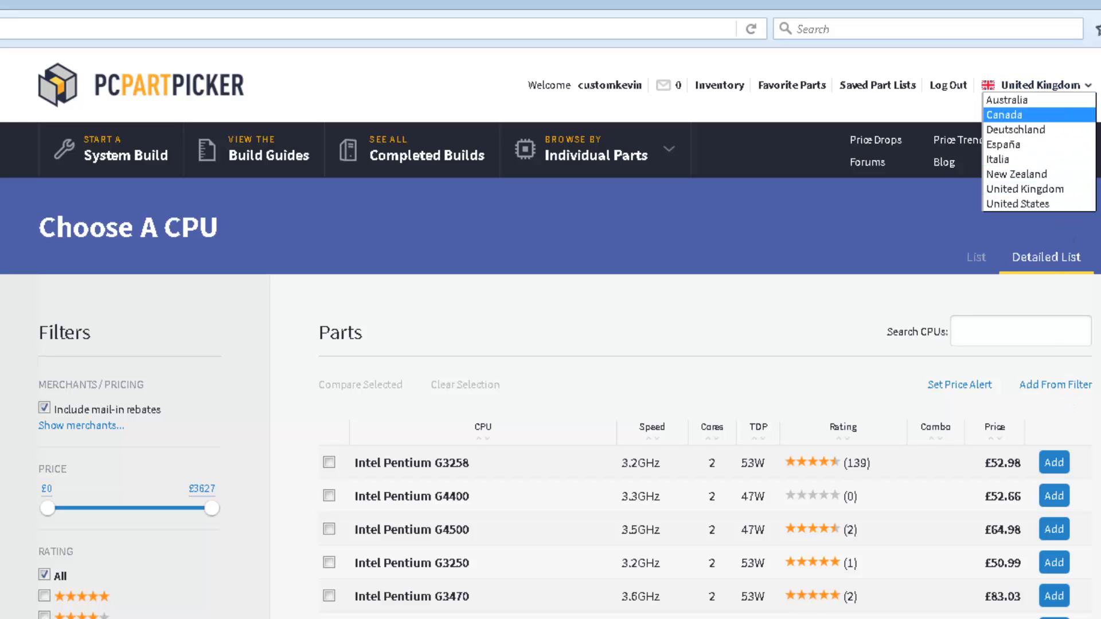
{"action": "left_click", "coordinate": [1037, 86]}
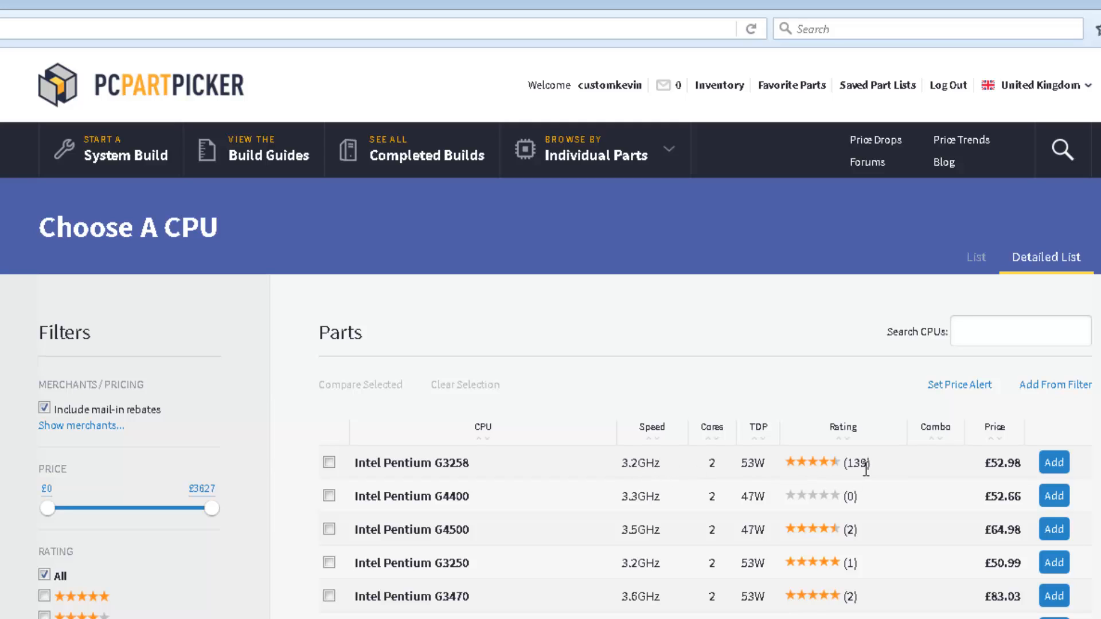
Open the Intel Pentium G3258 product page and examine its reviews, specifications, merchant prices and price history
{"action": "left_click", "coordinate": [423, 467]}
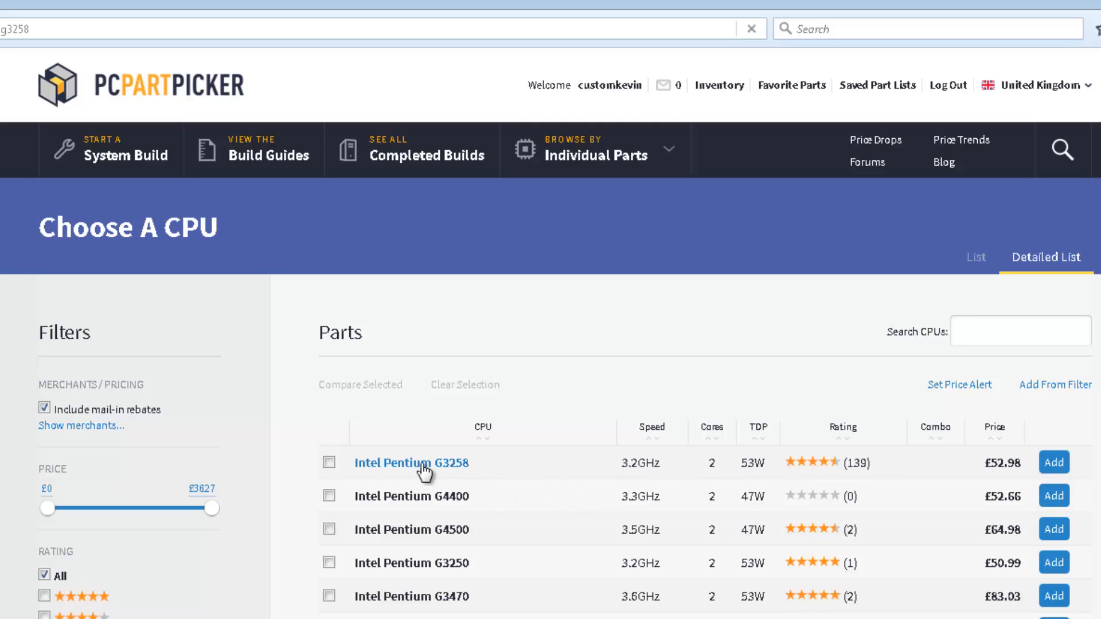
{"action": "scroll", "coordinate": [527, 478], "scroll_direction": "down", "scroll_amount": 15}
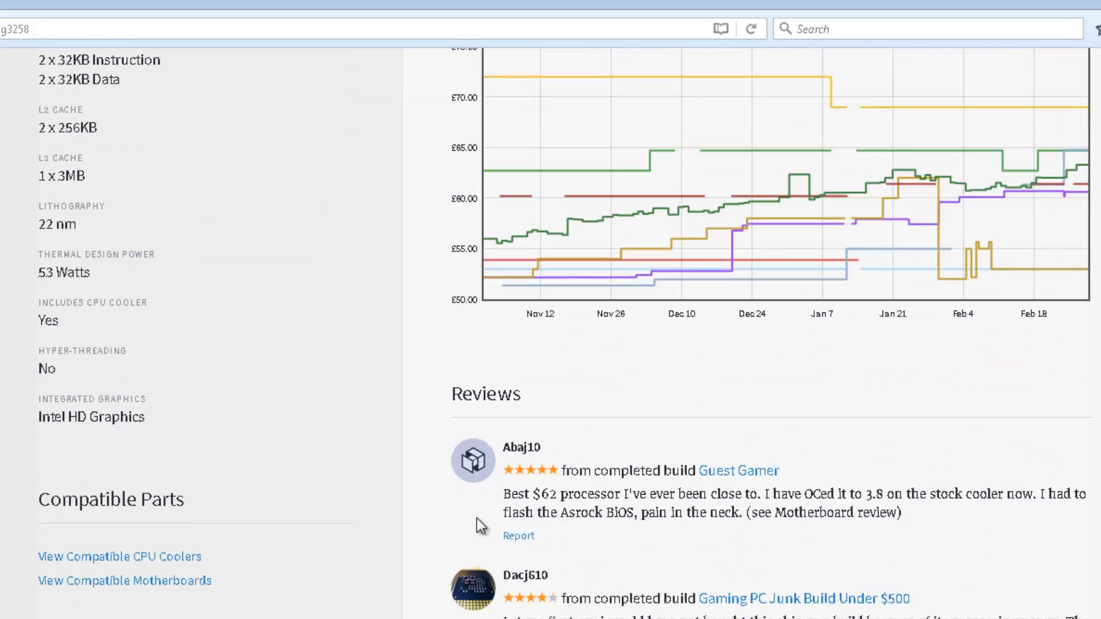
{"action": "scroll", "coordinate": [746, 344], "scroll_direction": "down", "scroll_amount": 10}
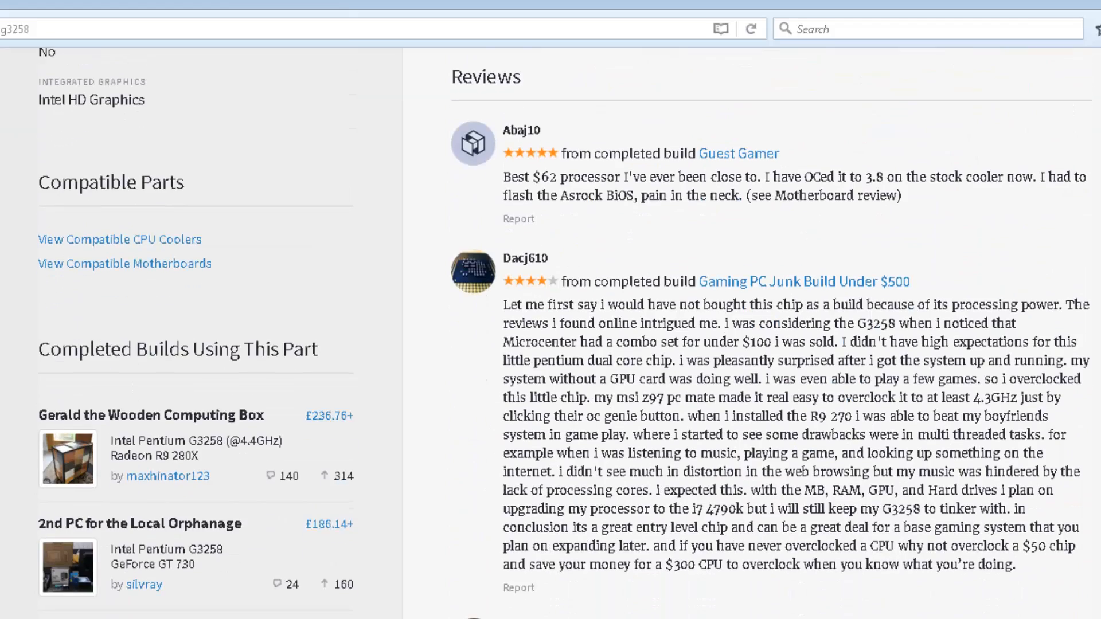
{"action": "scroll", "coordinate": [746, 344], "scroll_direction": "down", "scroll_amount": 2}
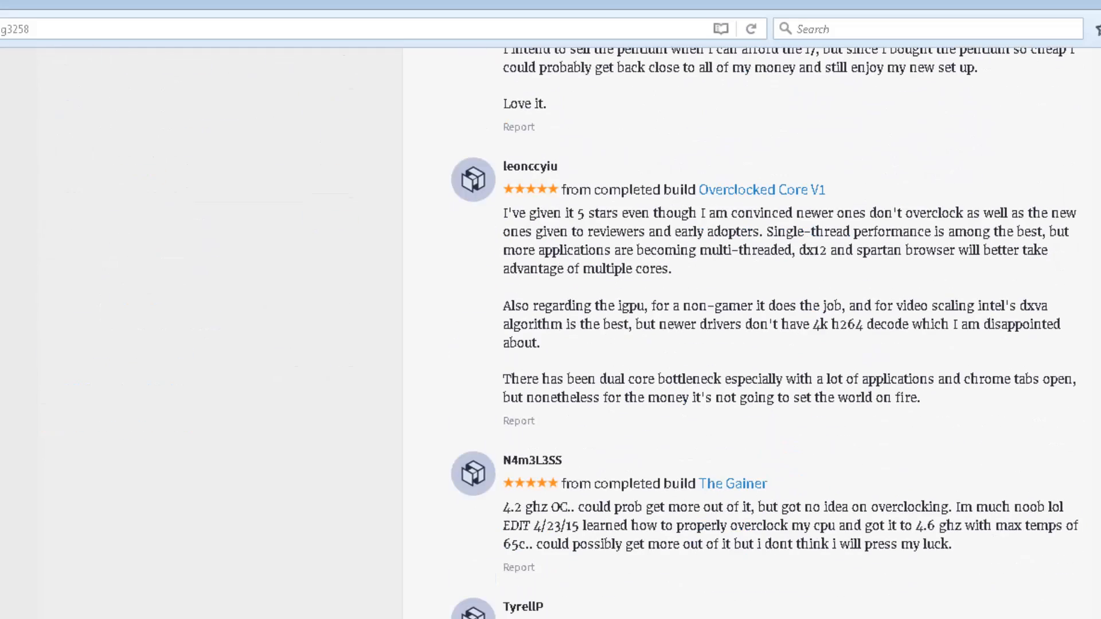
{"action": "scroll", "coordinate": [745, 344], "scroll_direction": "up", "scroll_amount": 10}
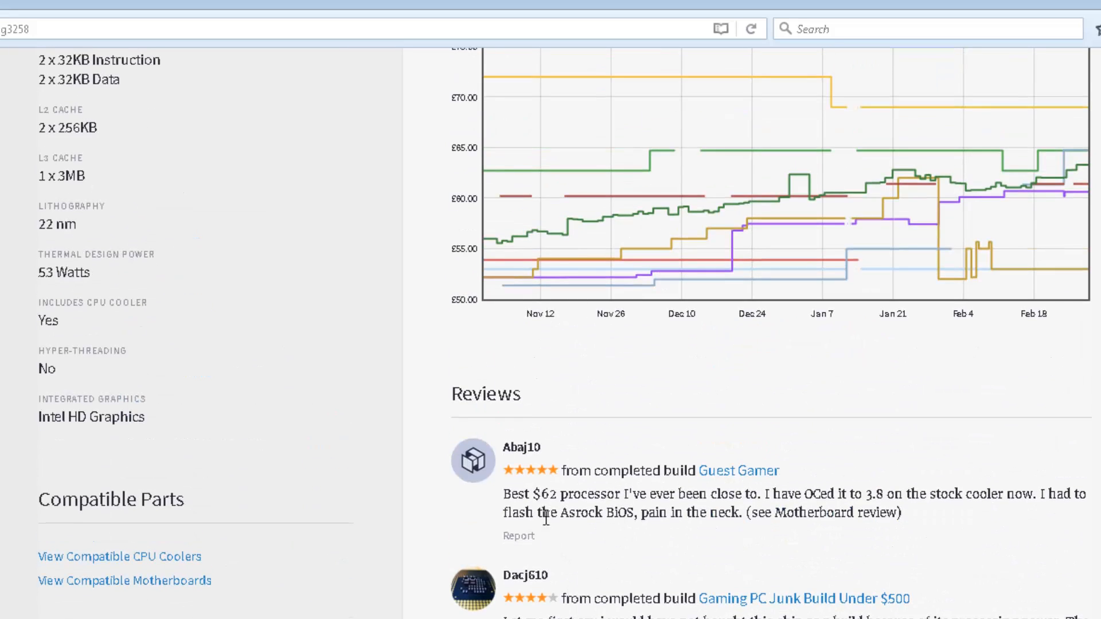
{"action": "scroll", "coordinate": [546, 517], "scroll_direction": "up", "scroll_amount": 18}
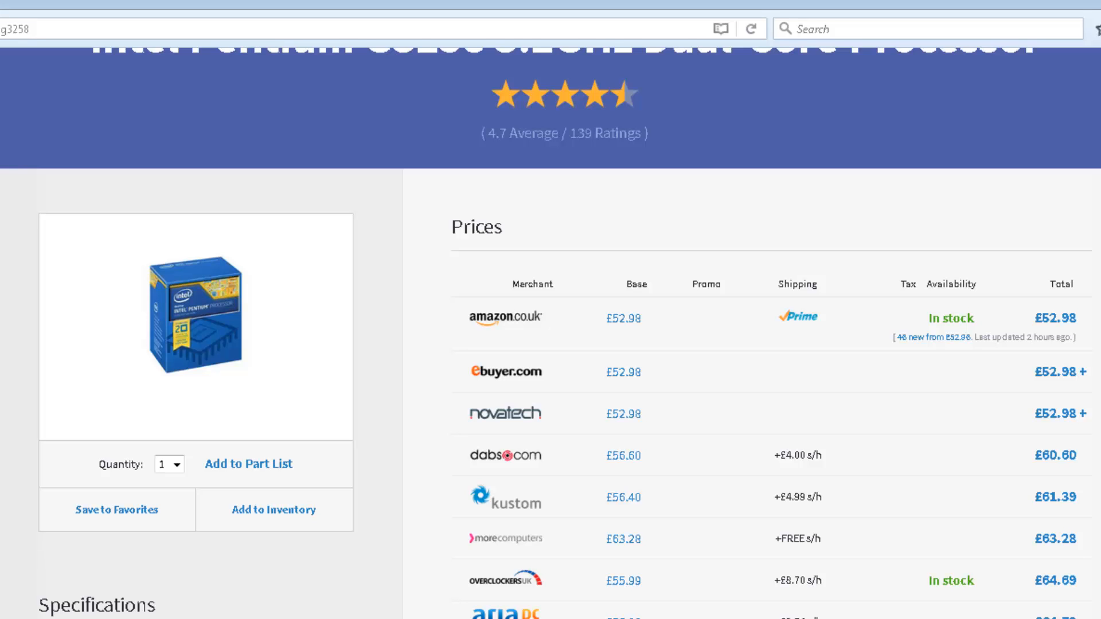
{"action": "scroll", "coordinate": [565, 332], "scroll_direction": "down", "scroll_amount": 7}
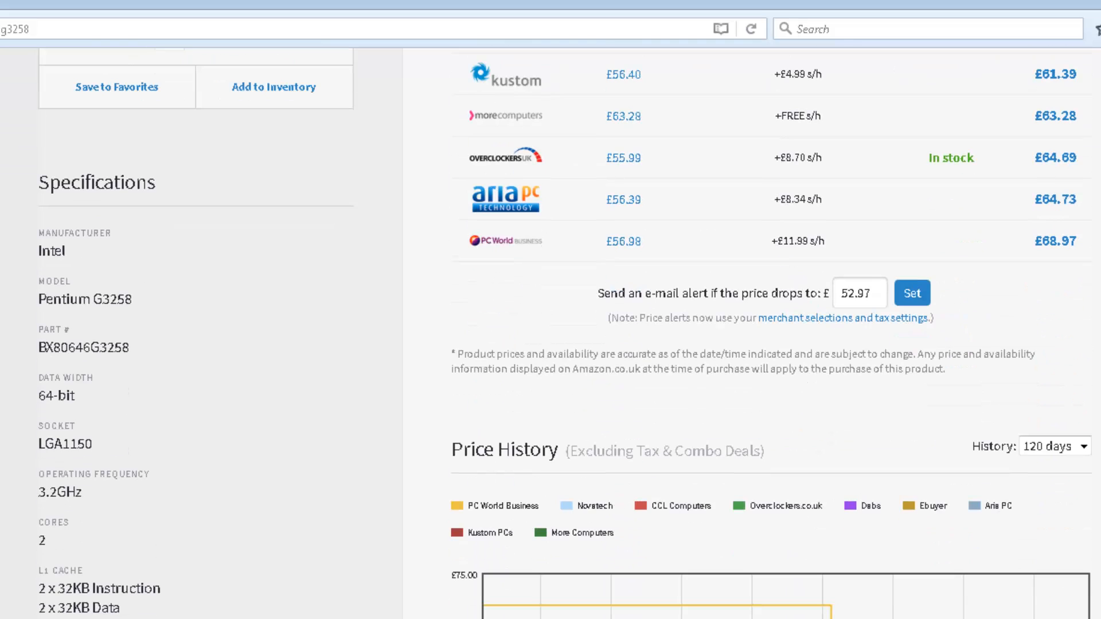
{"action": "scroll", "coordinate": [351, 212], "scroll_direction": "up", "scroll_amount": 9}
{"action": "scroll", "coordinate": [352, 213], "scroll_direction": "up", "scroll_amount": 2}
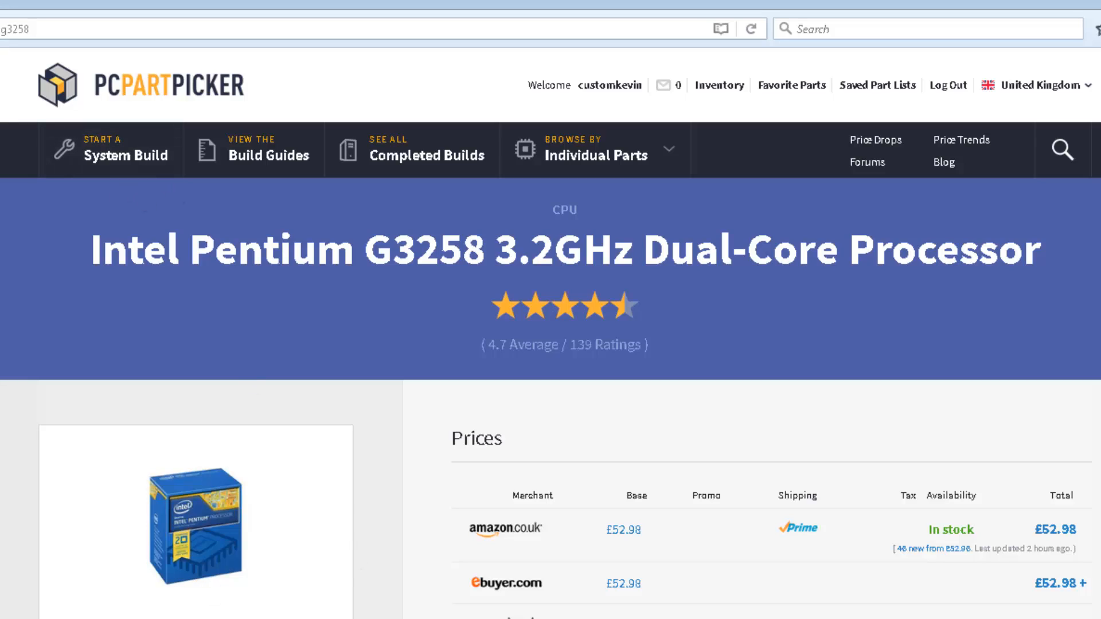
Return to the filtered CPU list and add the Intel Pentium G3258 to the part list
{"action": "key", "text": "alt+Left"}
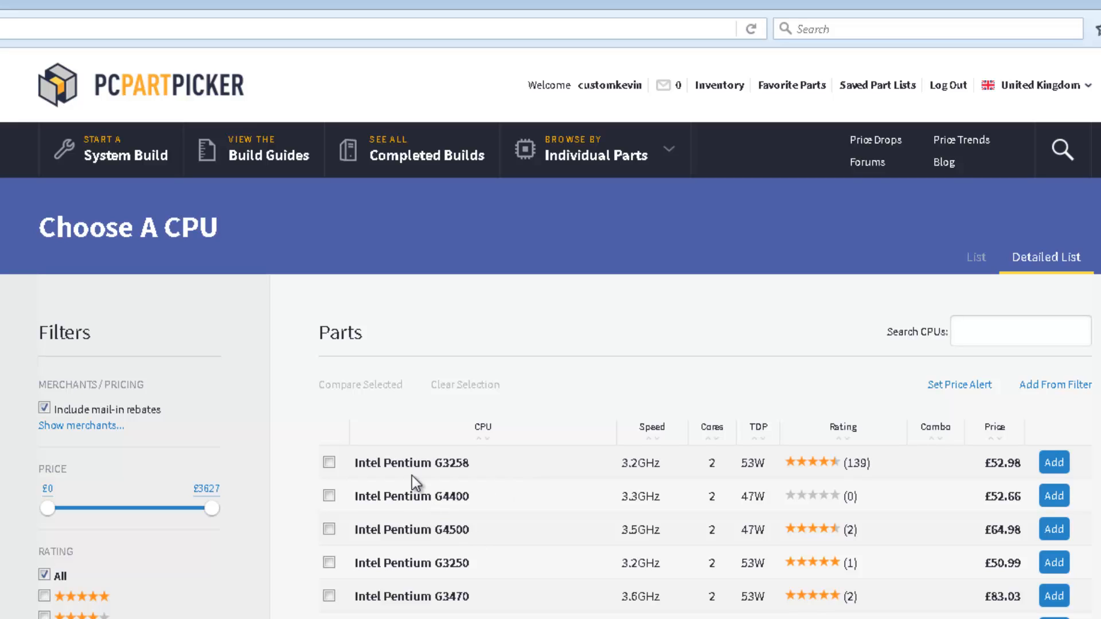
{"action": "left_click", "coordinate": [1055, 464]}
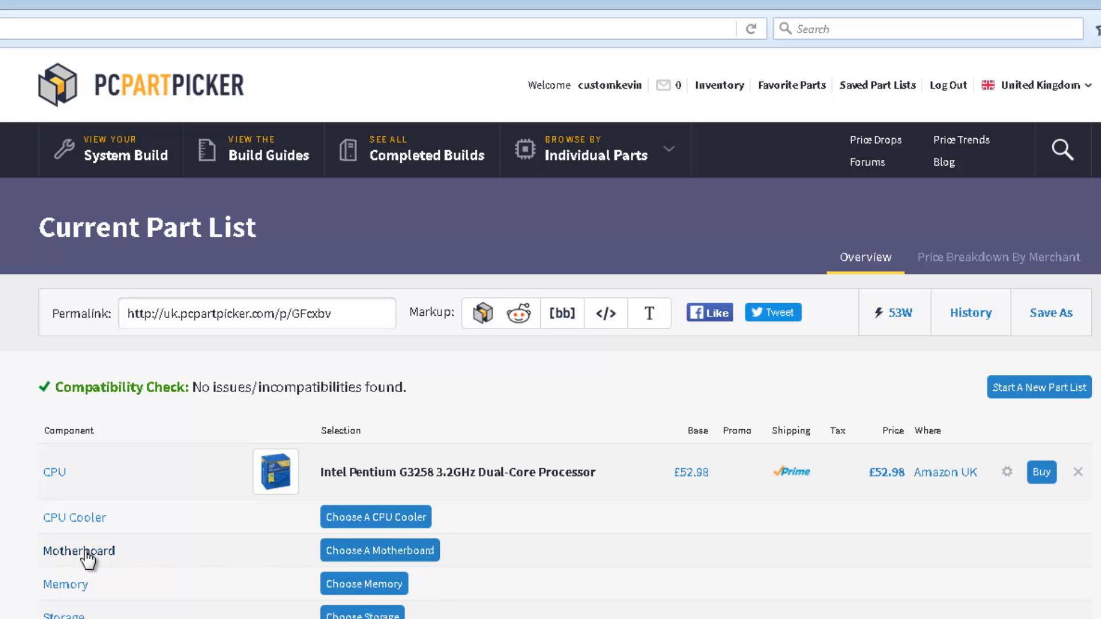
Browse the compatible motherboards and add the MSI H81M-P33 to the part list
{"action": "left_click", "coordinate": [396, 556]}
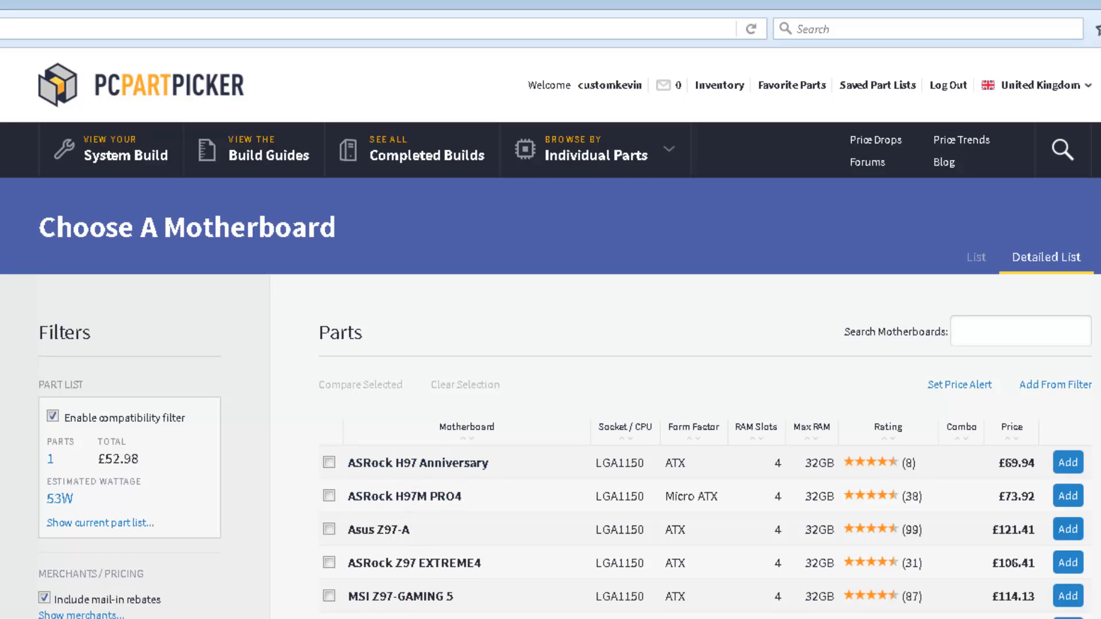
{"action": "scroll", "coordinate": [550, 344], "scroll_direction": "down", "scroll_amount": 4}
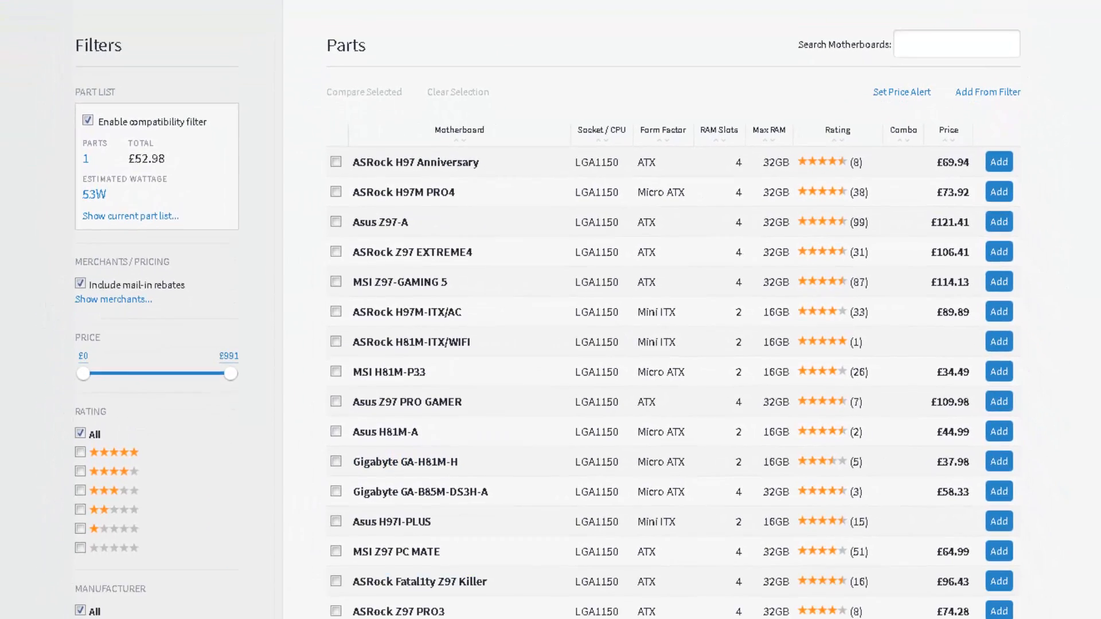
{"action": "scroll", "coordinate": [618, 548], "scroll_direction": "down", "scroll_amount": 8}
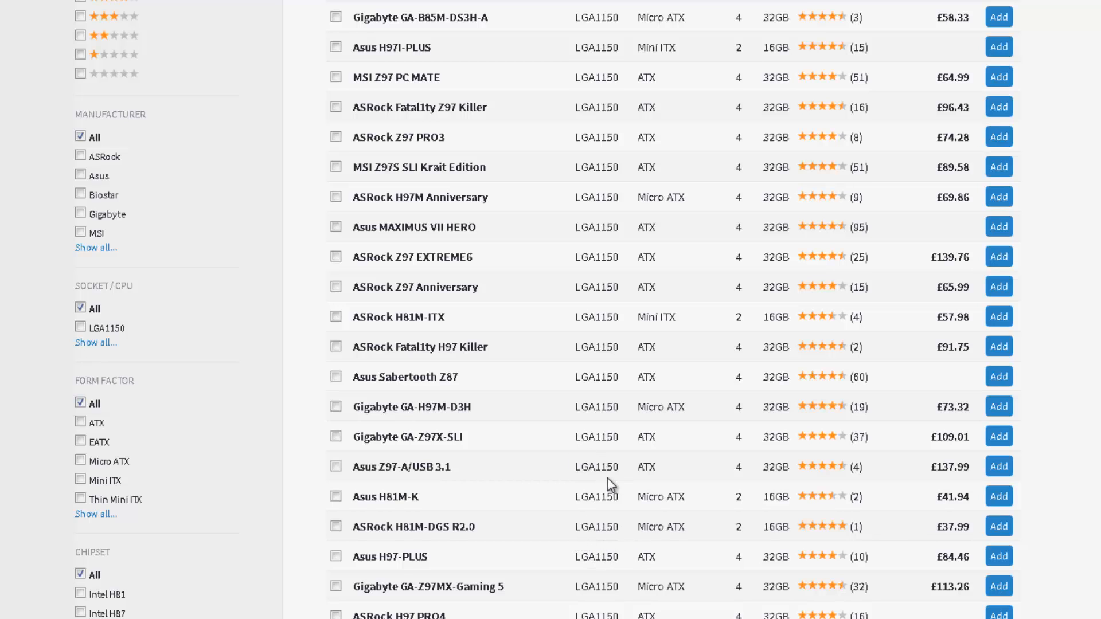
{"action": "scroll", "coordinate": [607, 478], "scroll_direction": "down", "scroll_amount": 6}
{"action": "scroll", "coordinate": [610, 447], "scroll_direction": "down", "scroll_amount": 15}
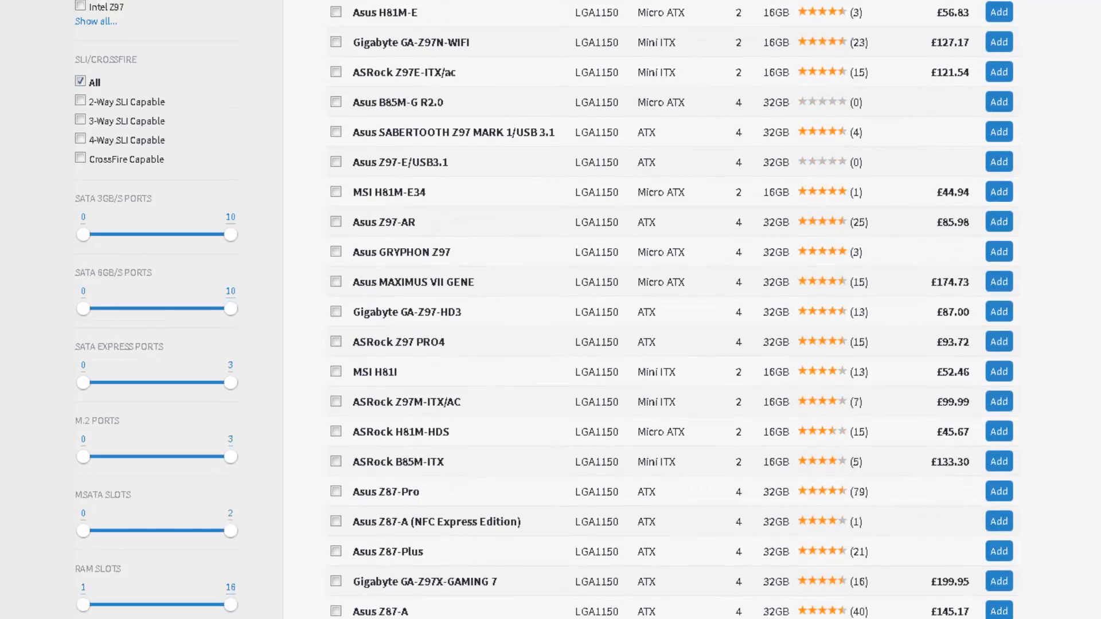
{"action": "scroll", "coordinate": [611, 572], "scroll_direction": "up", "scroll_amount": 20}
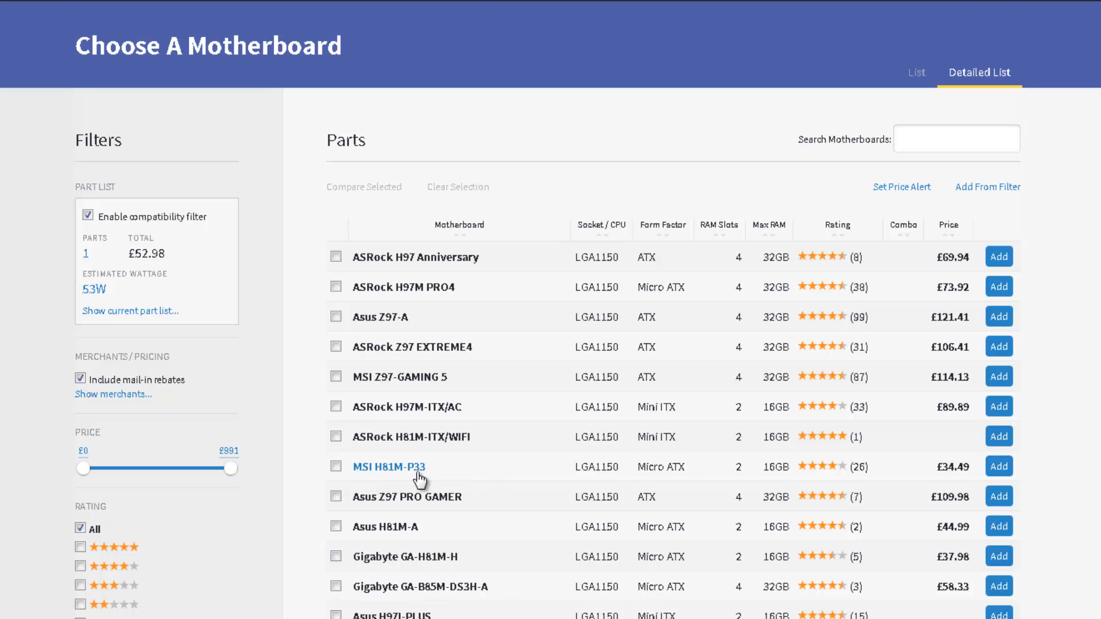
{"action": "left_click", "coordinate": [1000, 470]}
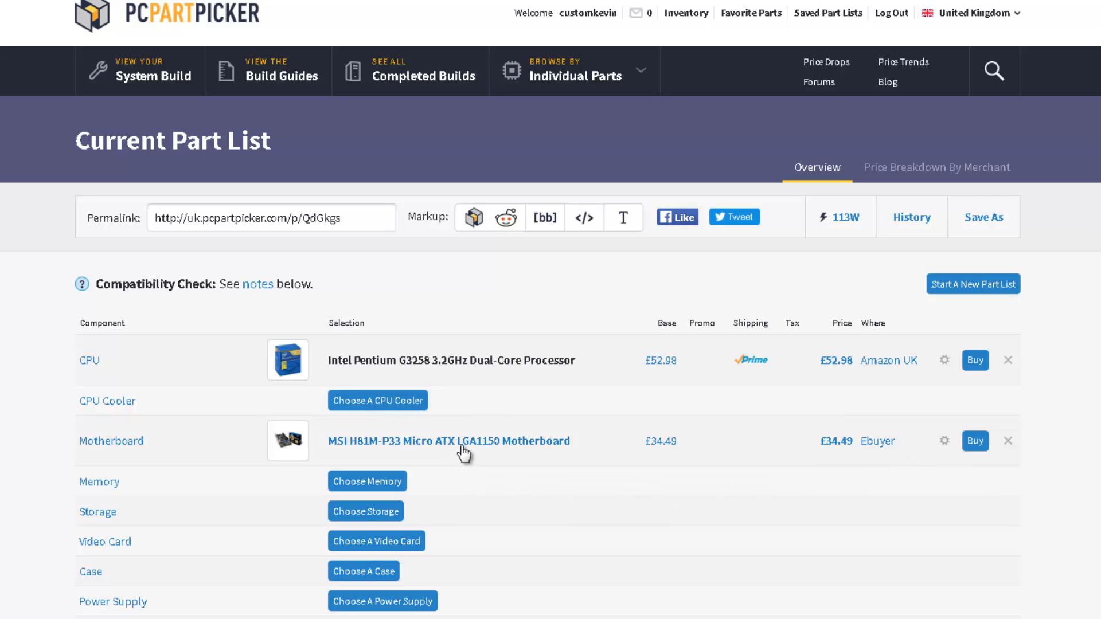
Add the Kingston HyperX Fury Black 1x8GB DDR3-1600 memory to the part list
{"action": "left_click", "coordinate": [359, 484]}
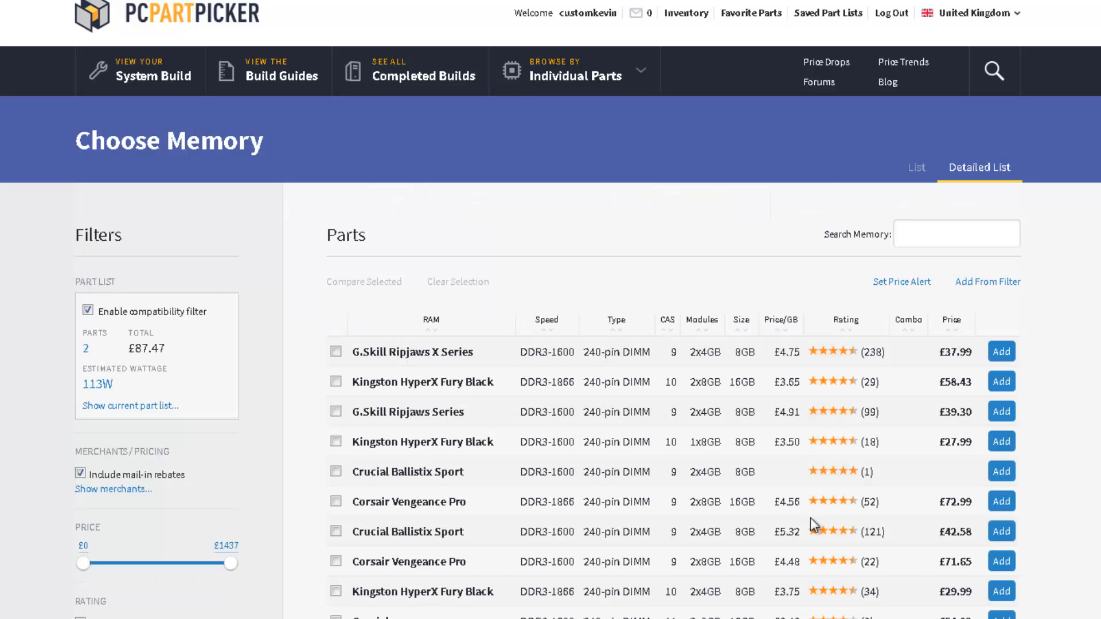
{"action": "left_click", "coordinate": [1000, 351]}
{"action": "left_click", "coordinate": [1001, 441]}
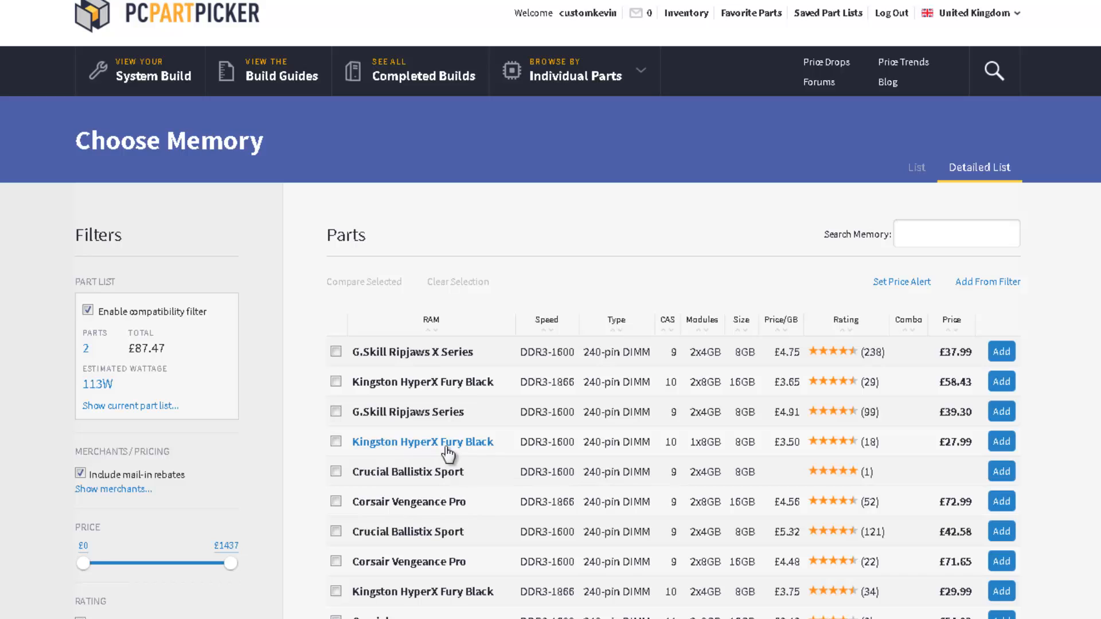
{"action": "left_click", "coordinate": [1002, 446]}
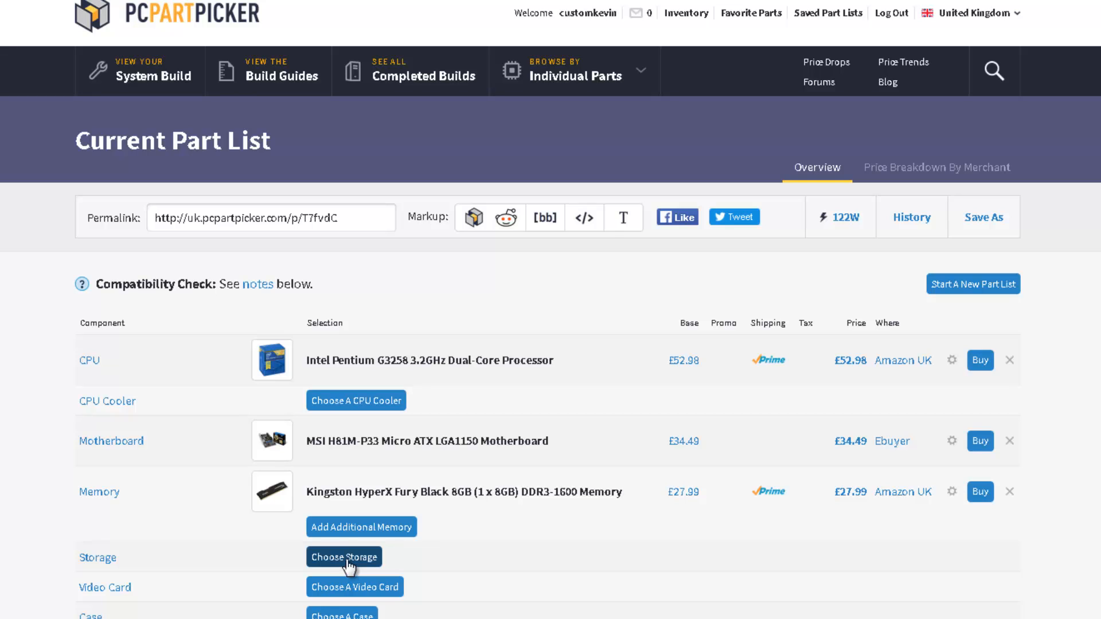
Restrict the storage list to SSDs and add the 120GB Kingston SV300S37A/120G to the part list
{"action": "left_click", "coordinate": [346, 559]}
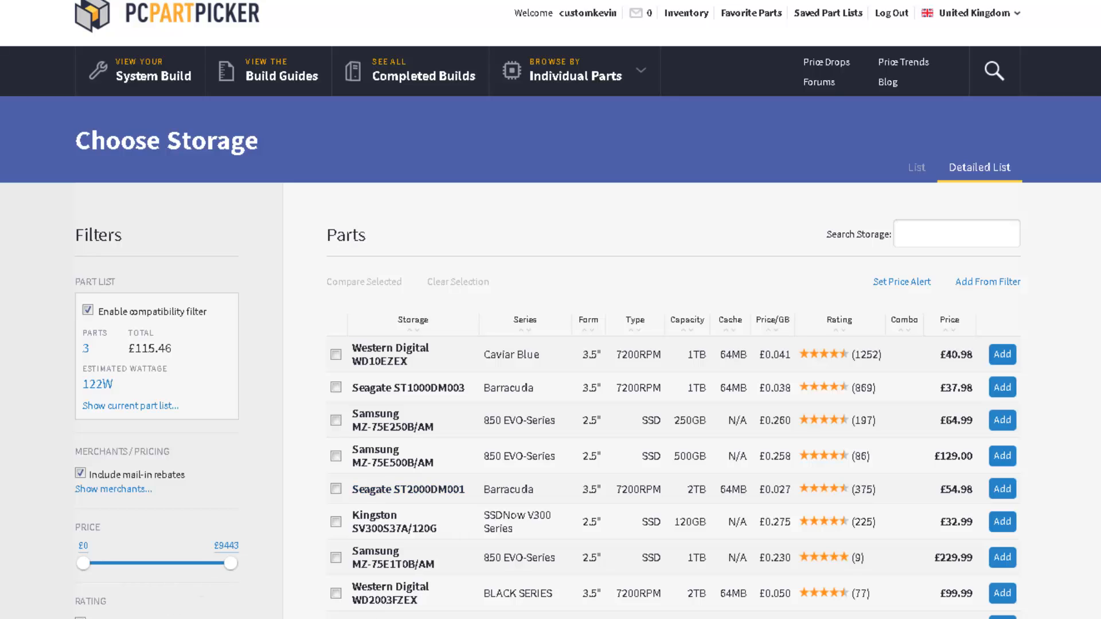
{"action": "scroll", "coordinate": [184, 614], "scroll_direction": "down", "scroll_amount": 10}
{"action": "scroll", "coordinate": [189, 612], "scroll_direction": "down", "scroll_amount": 2}
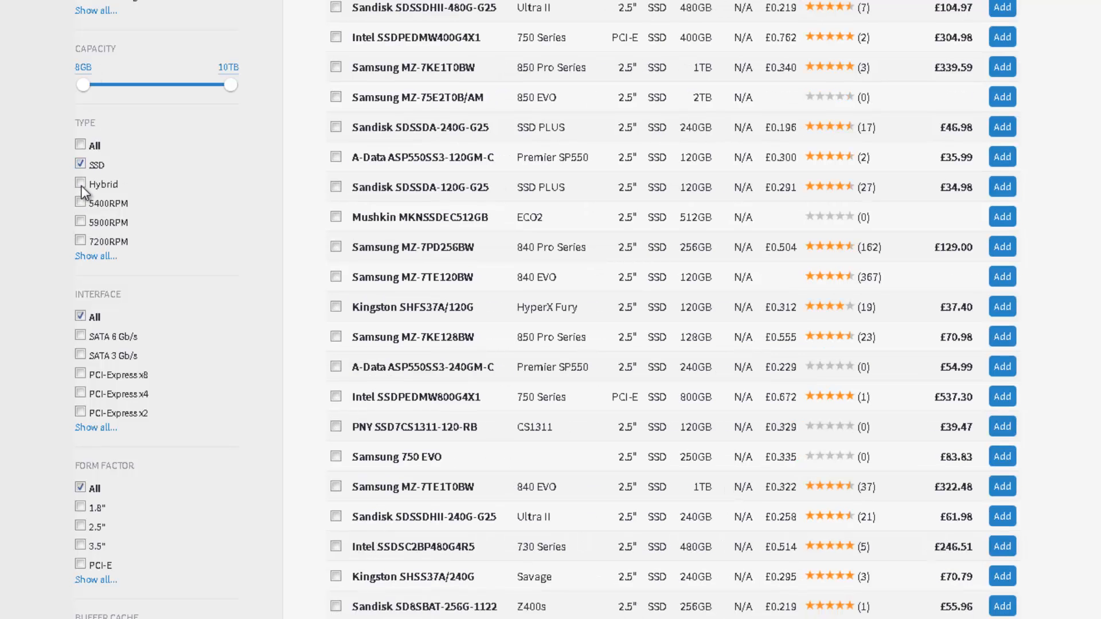
{"action": "scroll", "coordinate": [493, 545], "scroll_direction": "up", "scroll_amount": 20}
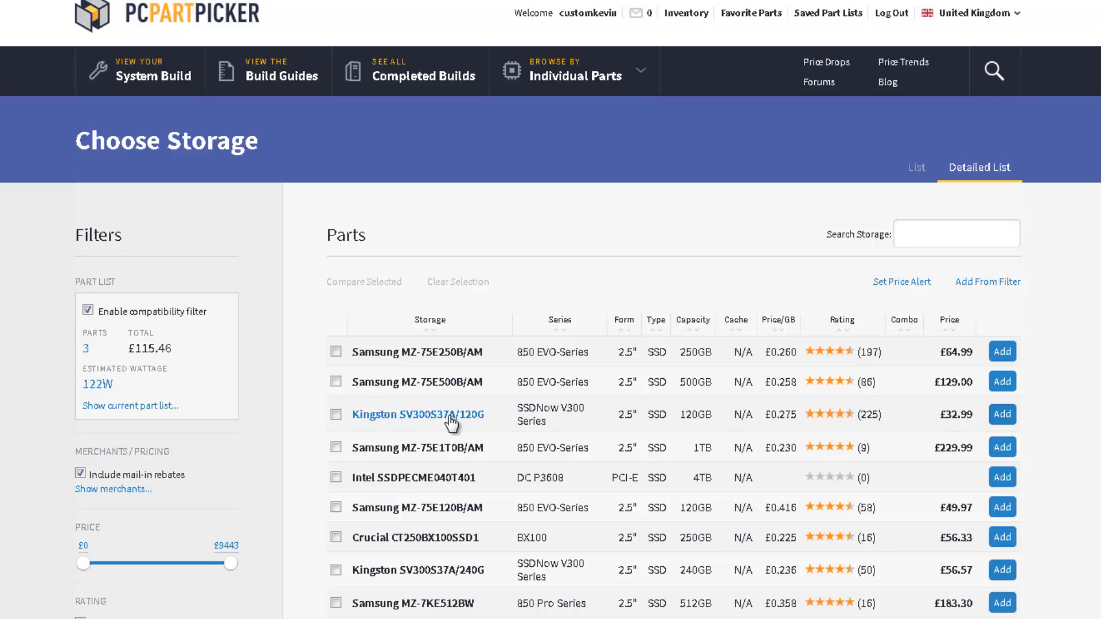
{"action": "left_click", "coordinate": [1003, 418]}
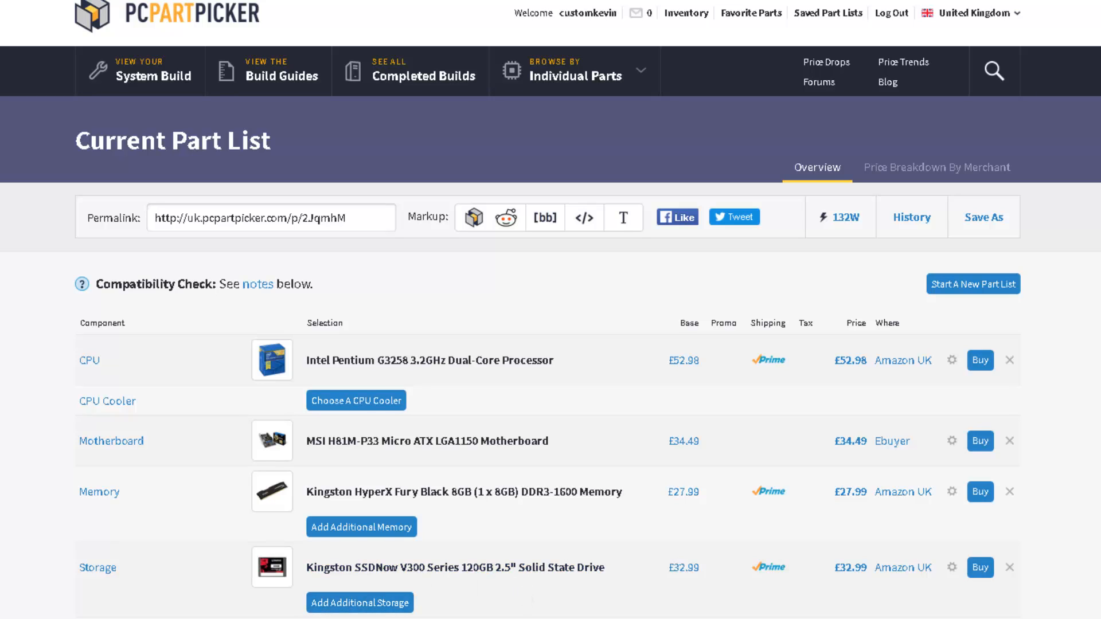
Look through the component categories of the current part list and highlight its total price
{"action": "scroll", "coordinate": [550, 310], "scroll_direction": "down", "scroll_amount": 5}
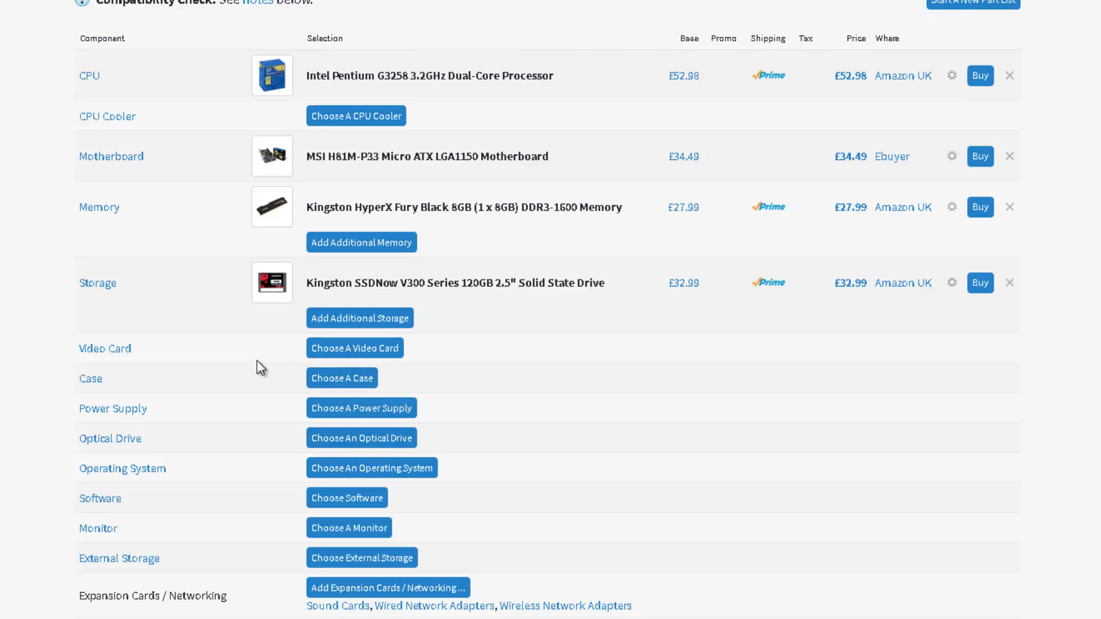
{"action": "scroll", "coordinate": [781, 606], "scroll_direction": "down", "scroll_amount": 1}
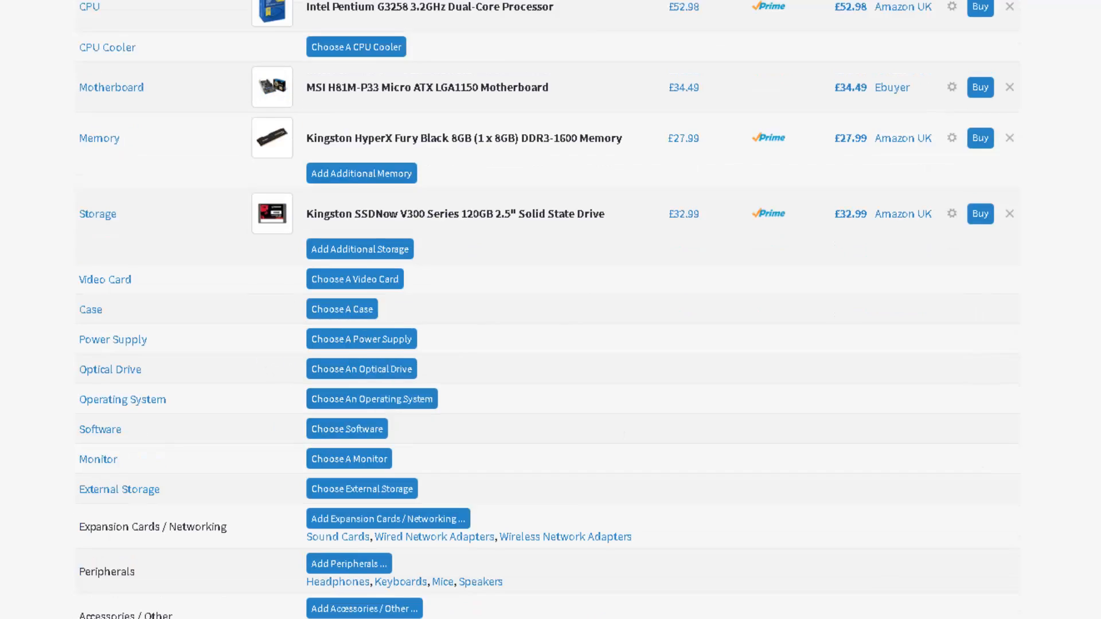
{"action": "scroll", "coordinate": [809, 324], "scroll_direction": "down", "scroll_amount": 6}
{"action": "left_click_drag", "start_coordinate": [869, 277], "coordinate": [831, 287]}
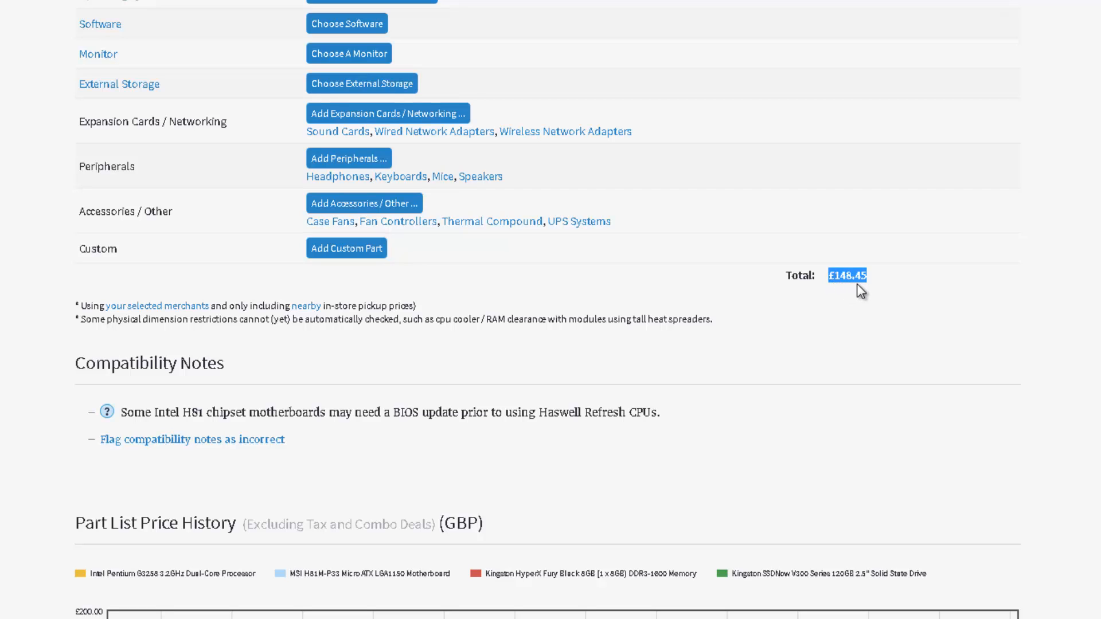
{"action": "scroll", "coordinate": [696, 396], "scroll_direction": "up", "scroll_amount": 6}
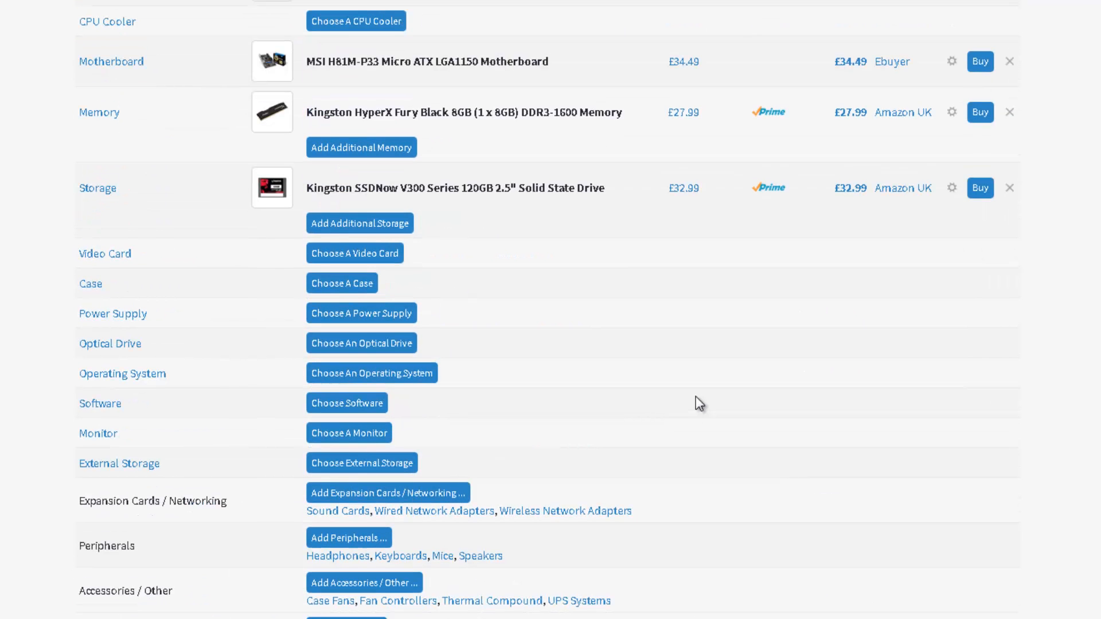
{"action": "scroll", "coordinate": [700, 395], "scroll_direction": "up", "scroll_amount": 5}
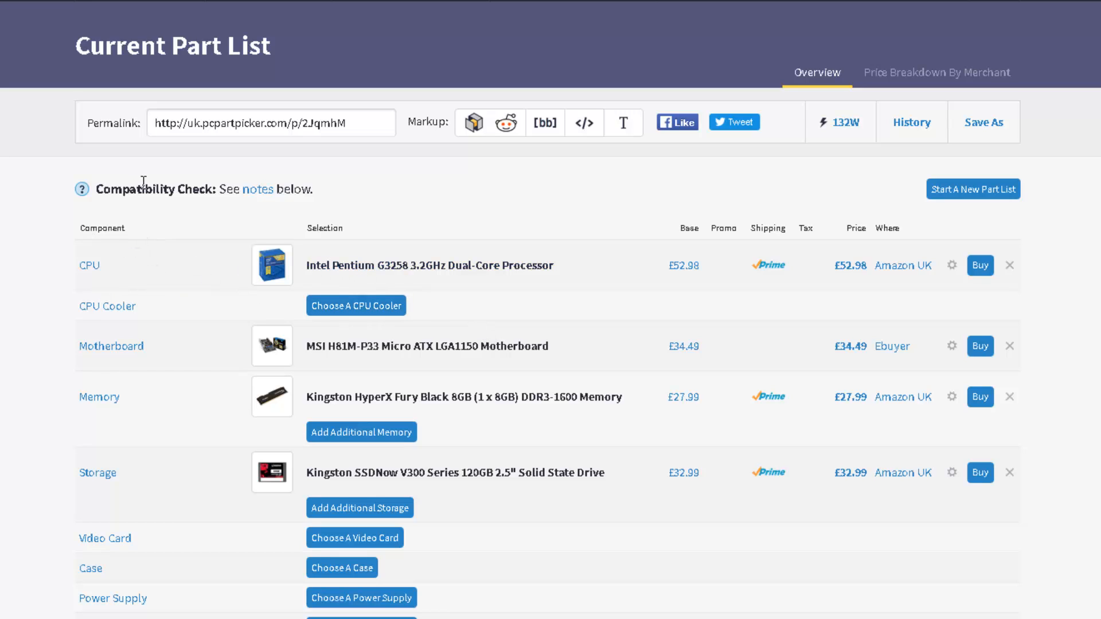
Open the part list's compatibility notes, examine them with the price history, and return to the list overview
{"action": "left_click", "coordinate": [263, 194]}
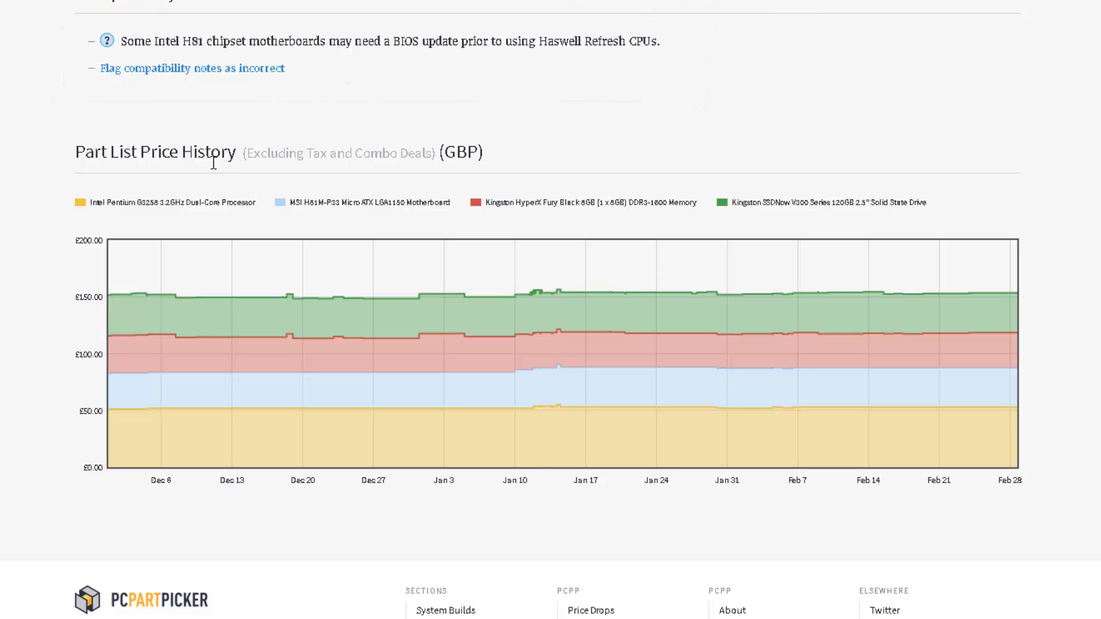
{"action": "scroll", "coordinate": [215, 161], "scroll_direction": "up", "scroll_amount": 8}
{"action": "scroll", "coordinate": [239, 181], "scroll_direction": "up", "scroll_amount": 10}
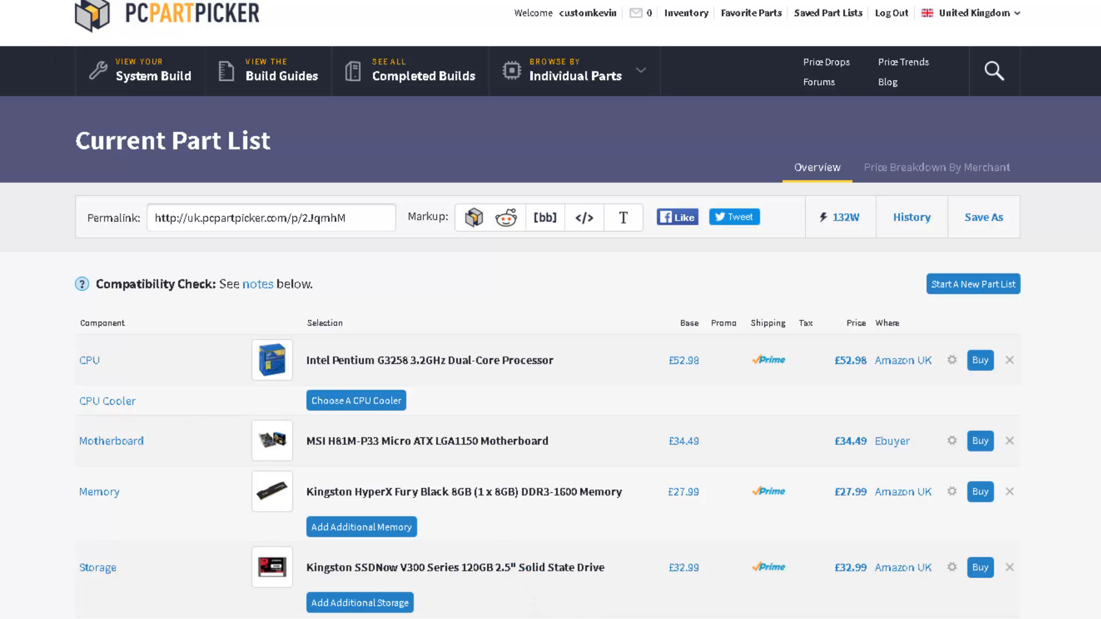
{"action": "scroll", "coordinate": [74, 38], "scroll_direction": "up", "scroll_amount": 1}
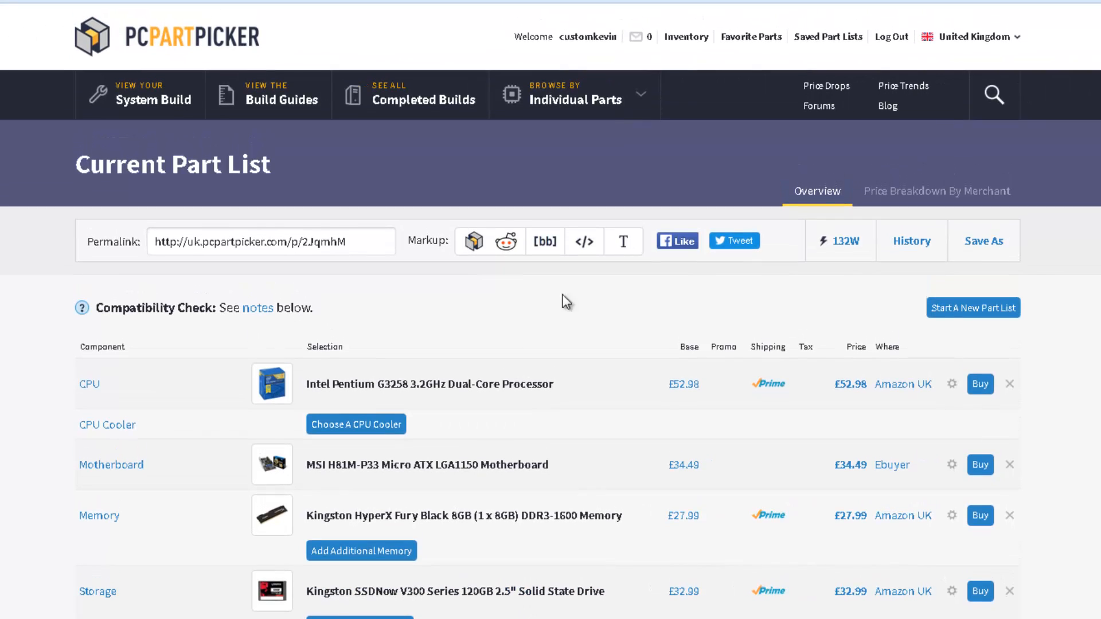